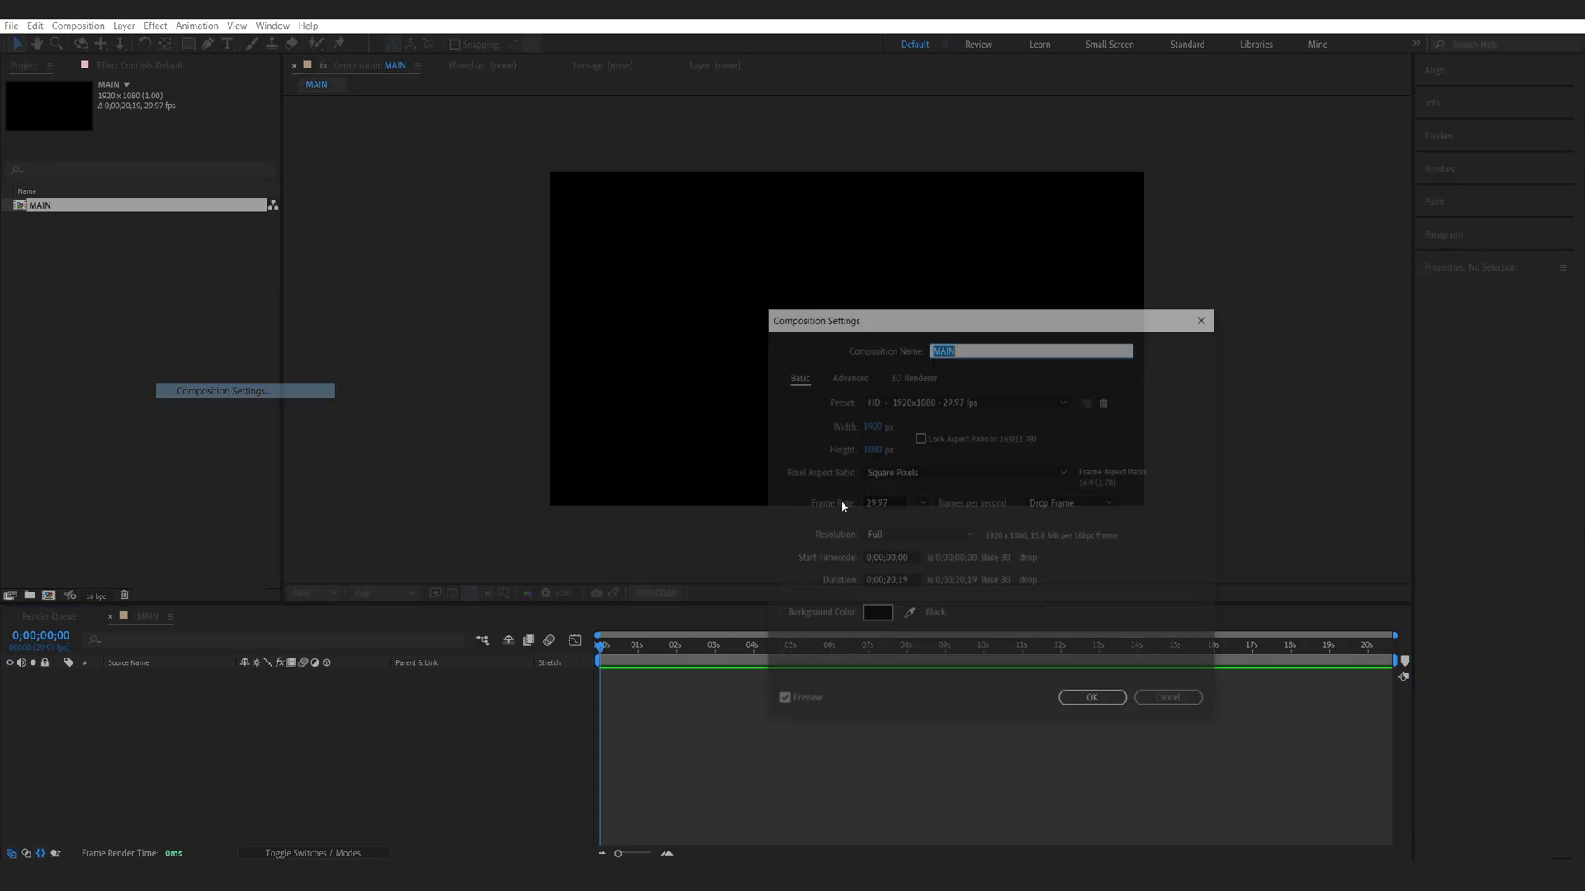
Cancel MAIN's settings and create a new 2500×1200 composition, Comp 1.
left_click(1144, 703)
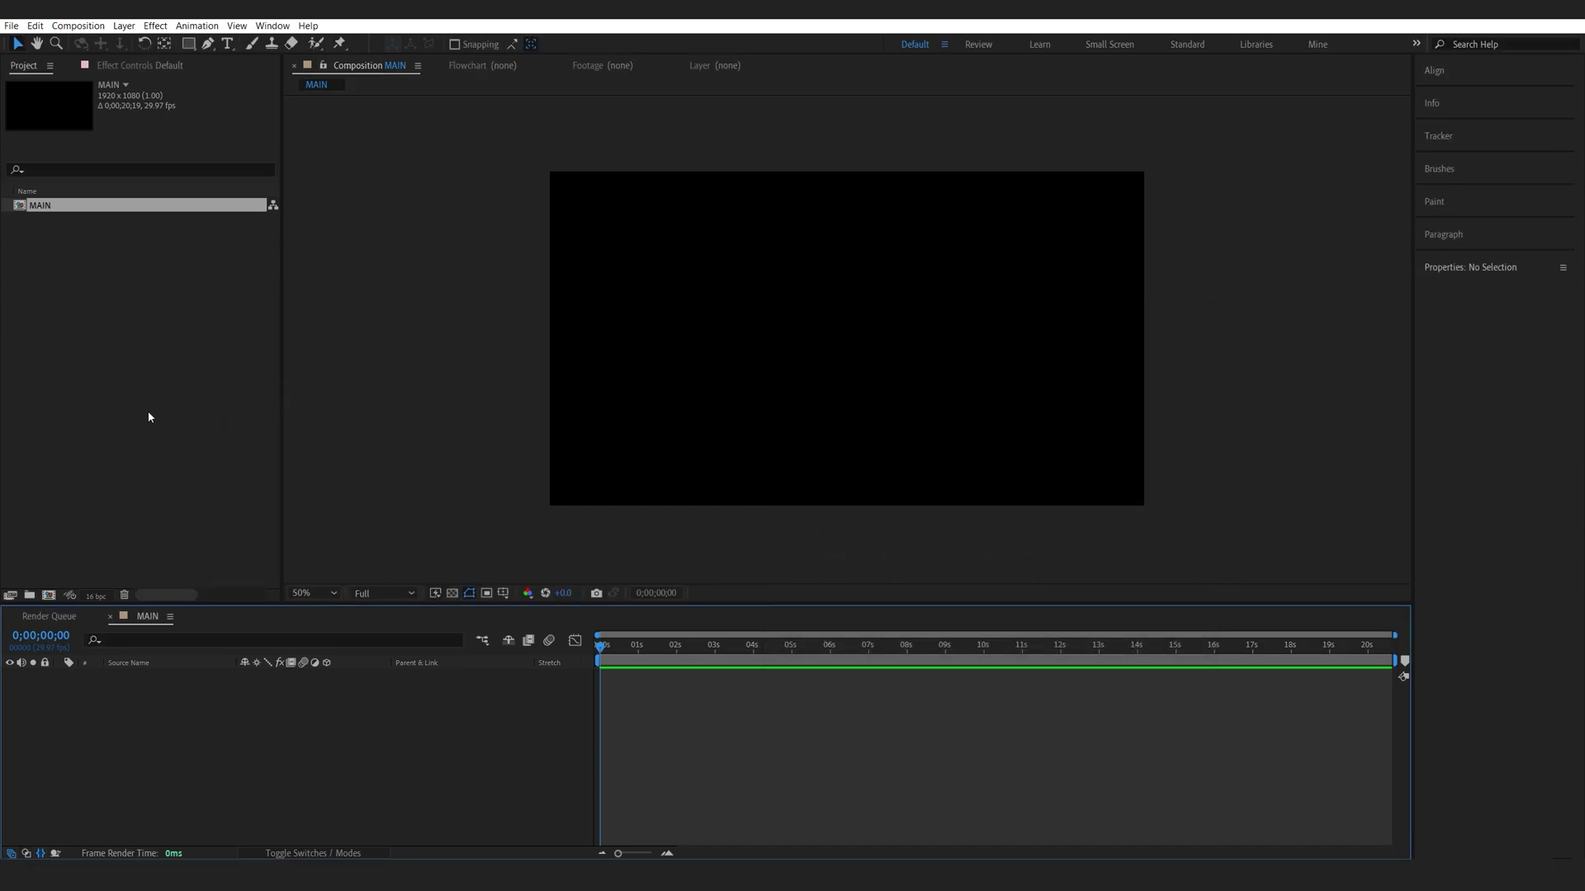
left_click(165, 360)
right_click(165, 361)
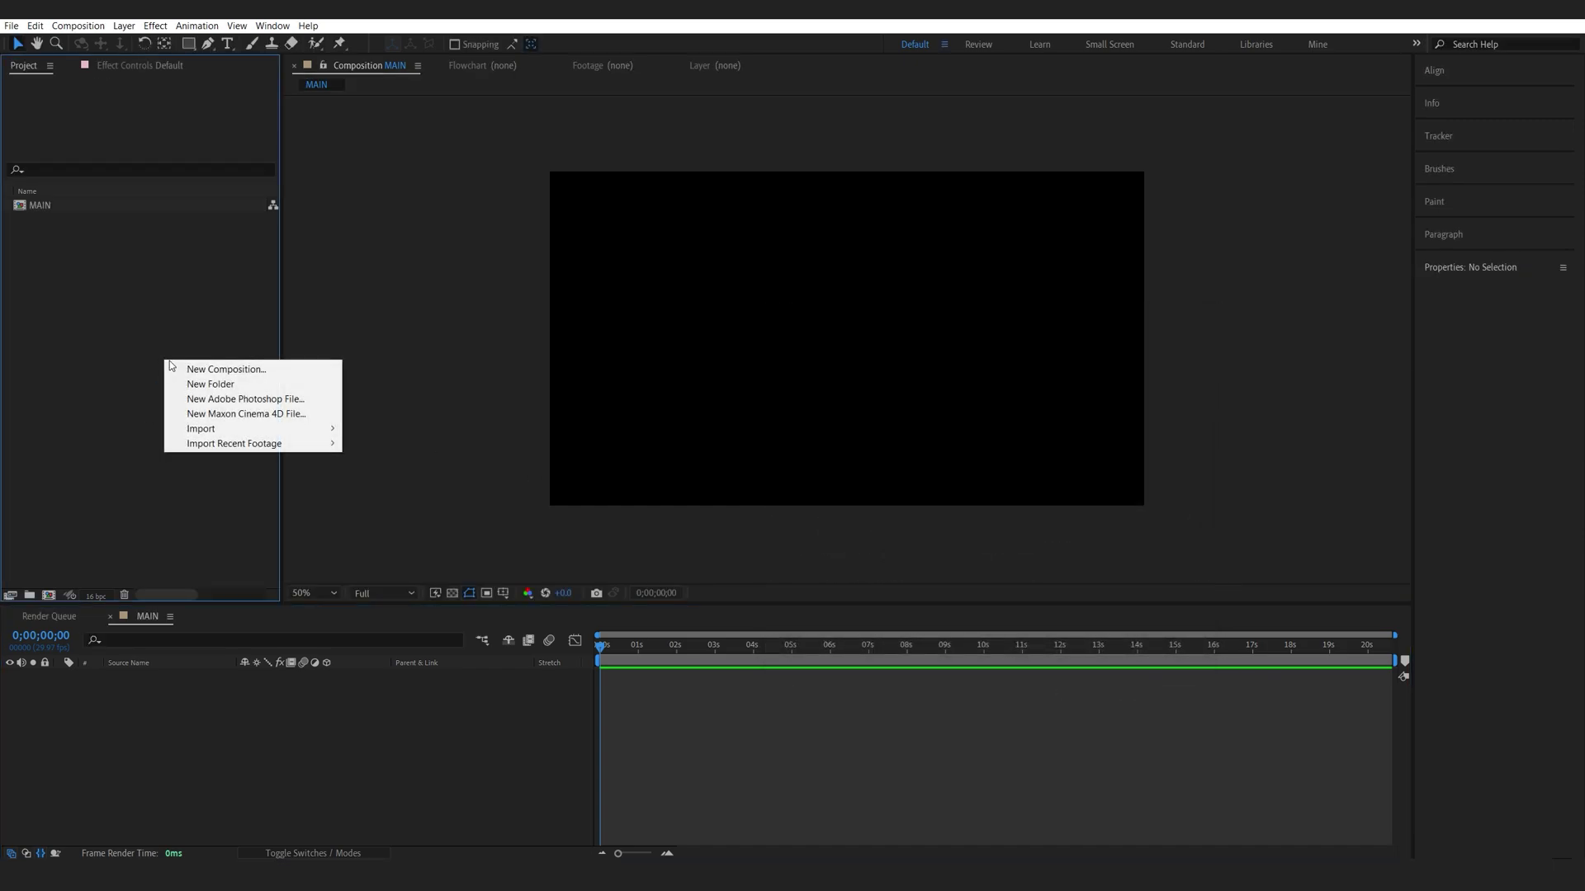
left_click(219, 376)
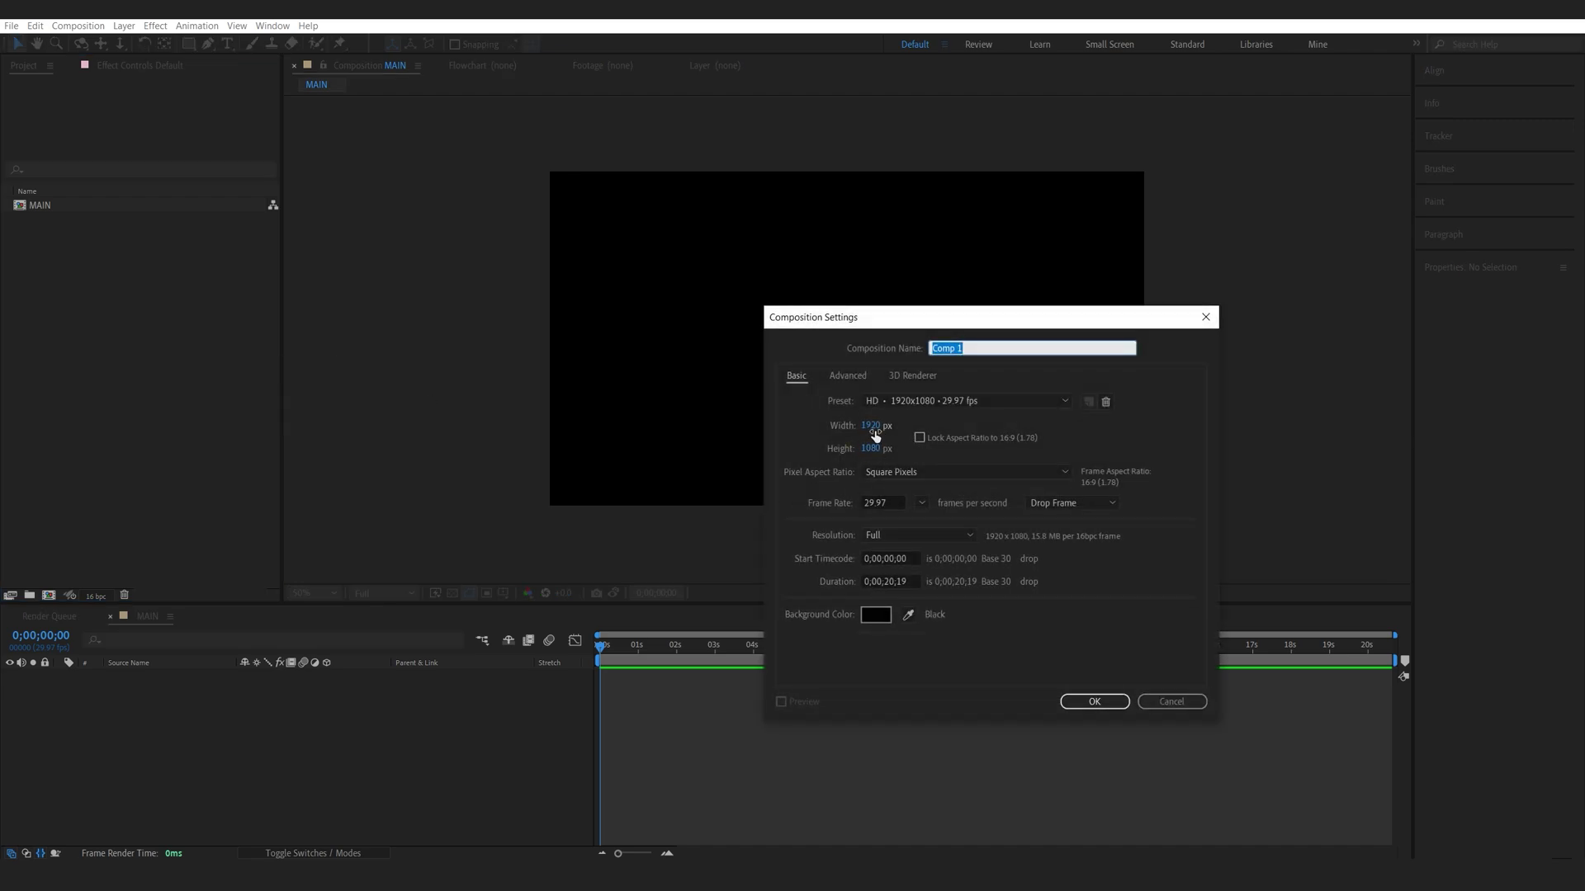
left_click(872, 426)
type("2500")
left_click(872, 449)
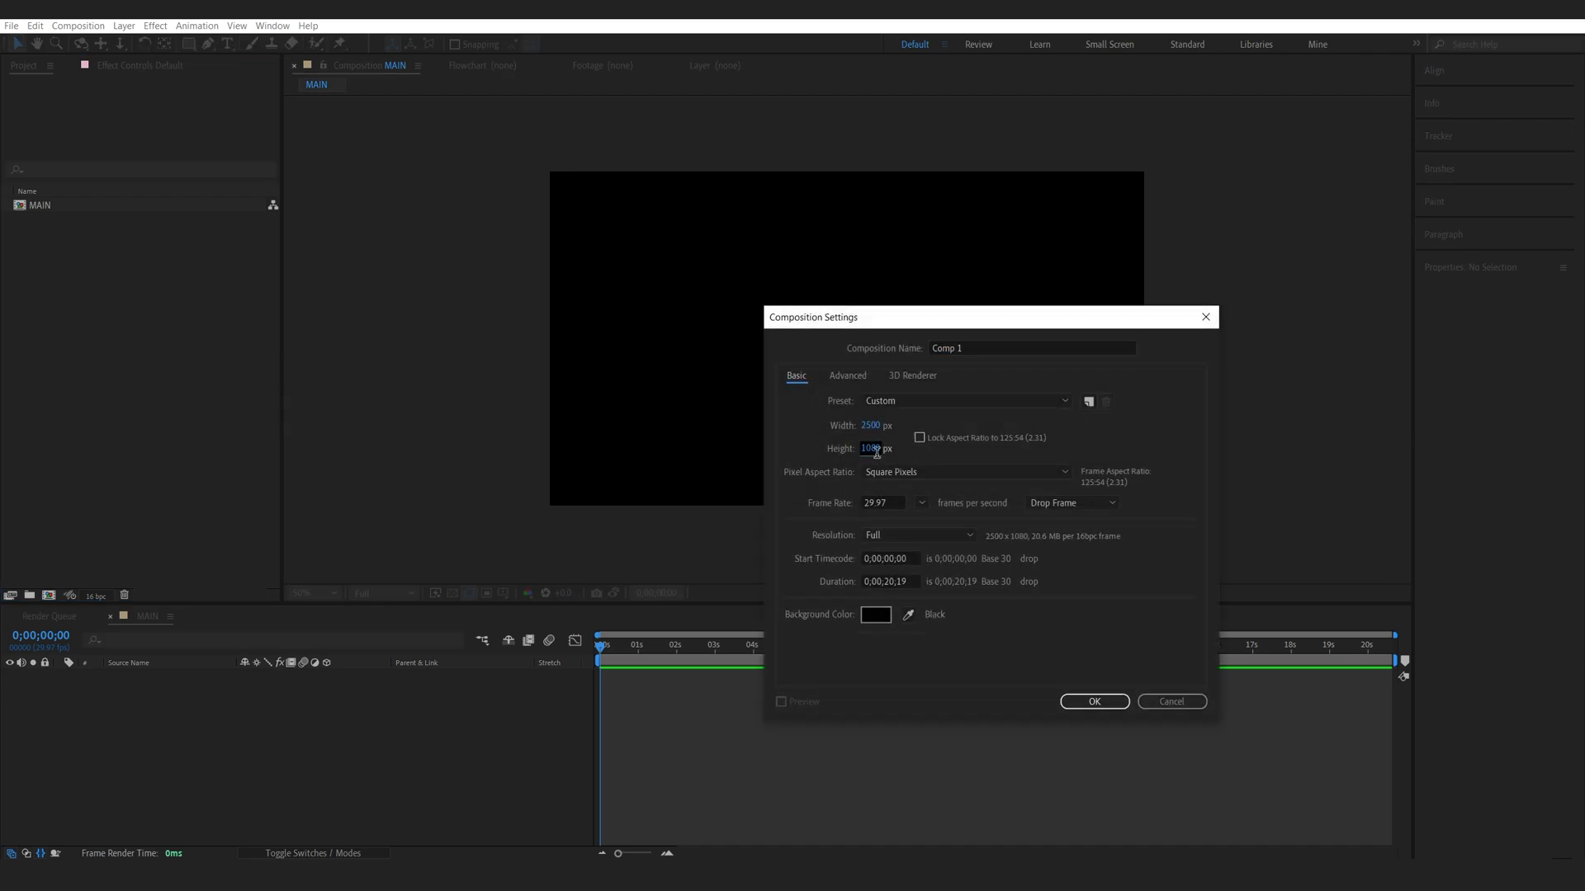
type("1200")
left_click(1093, 702)
left_click(227, 43)
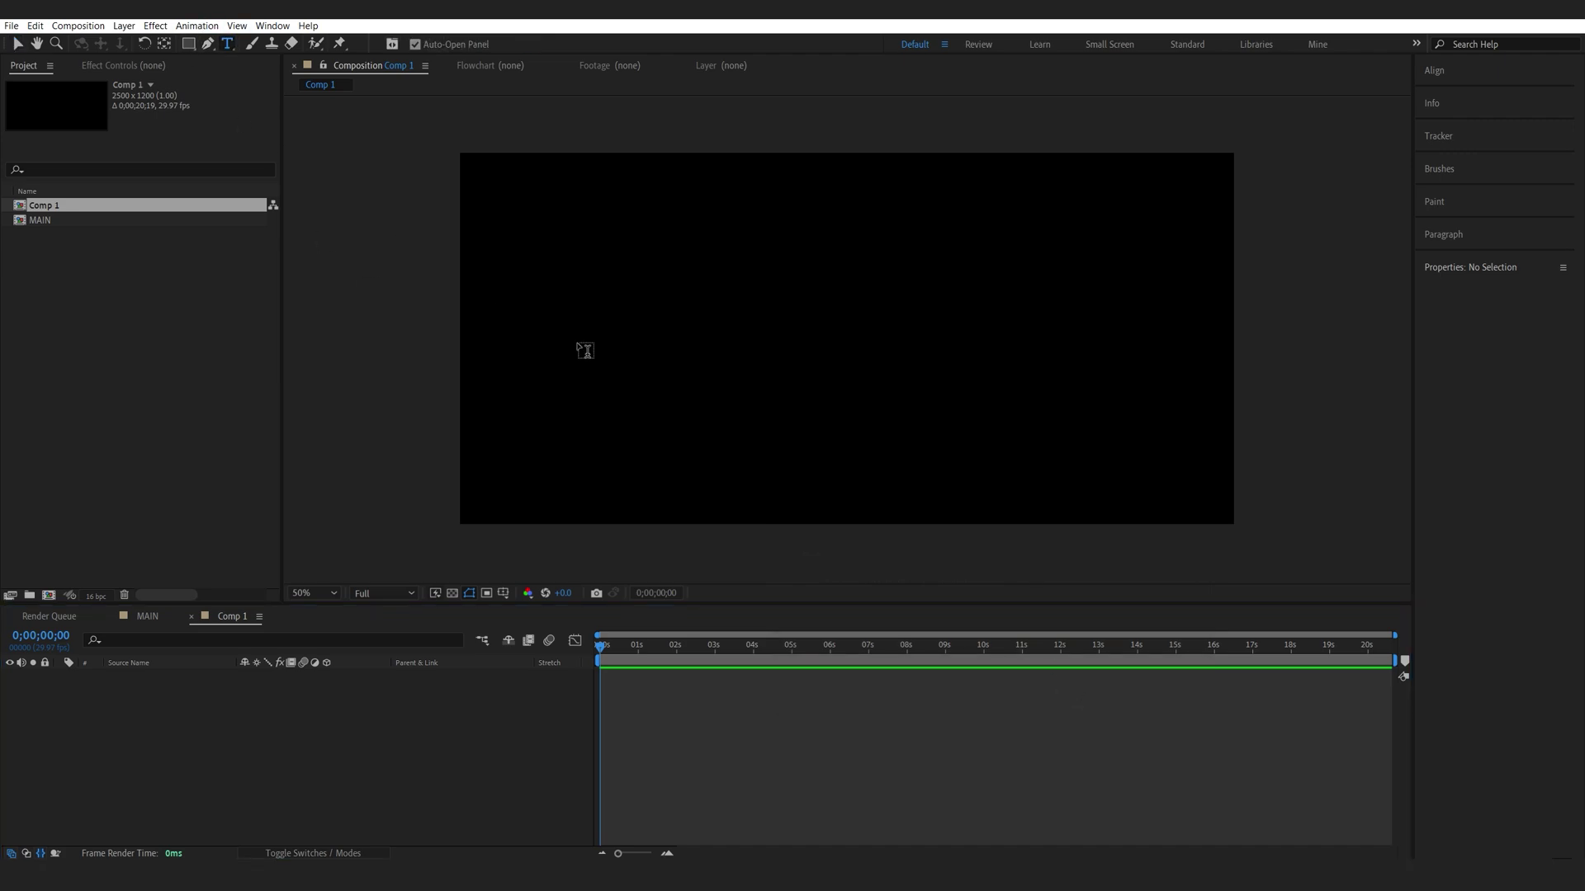
Type the years 2020 through 2026 and centre the text's anchor point and layer in the frame.
left_click(611, 350)
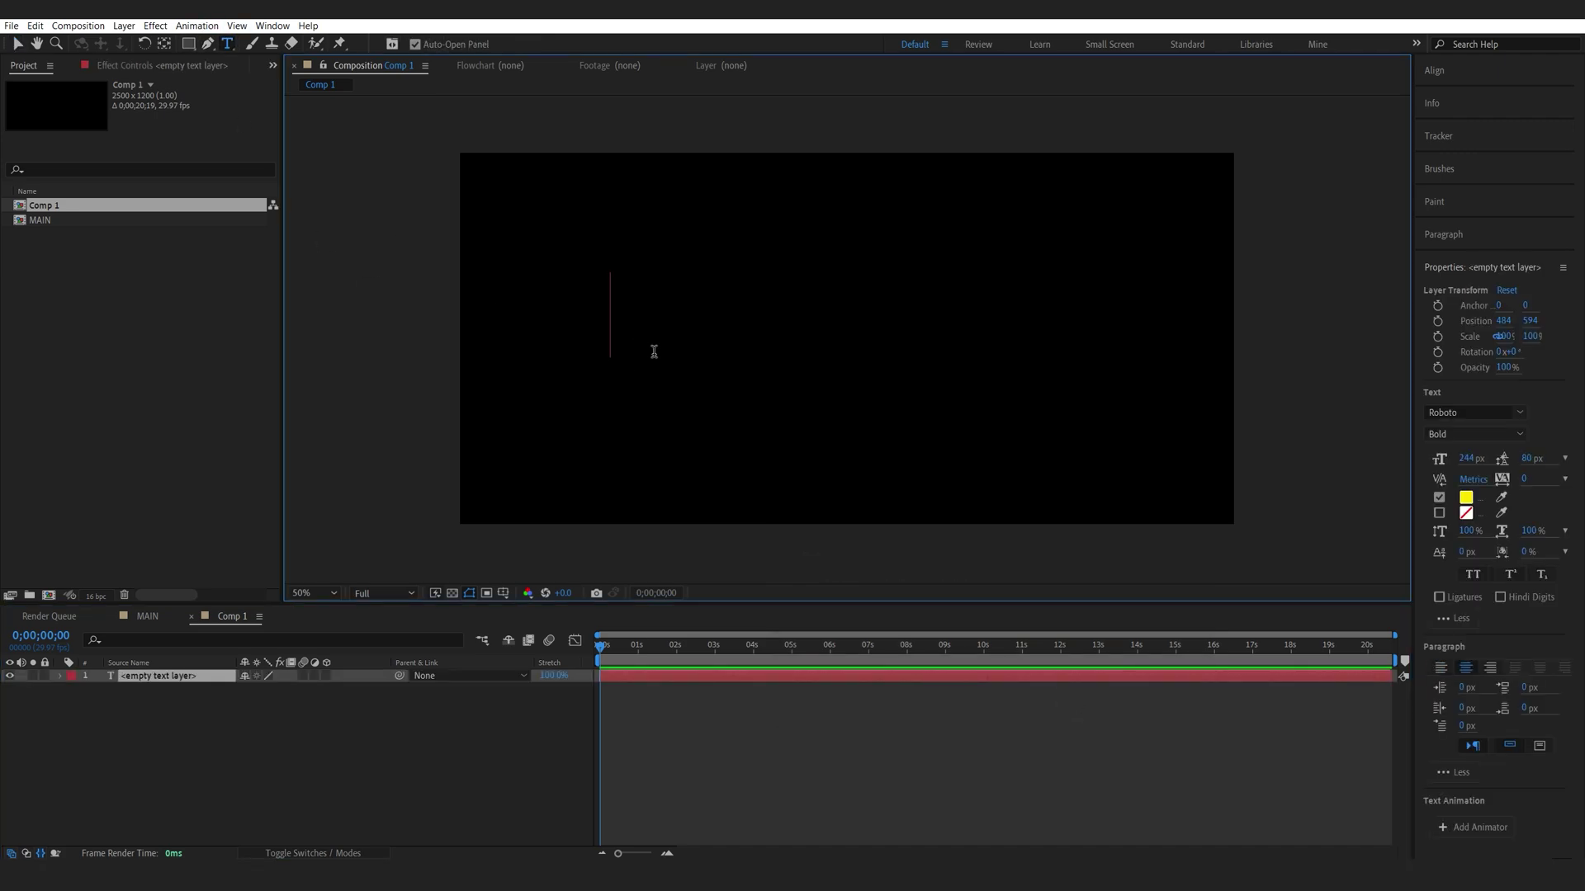
type("2020")
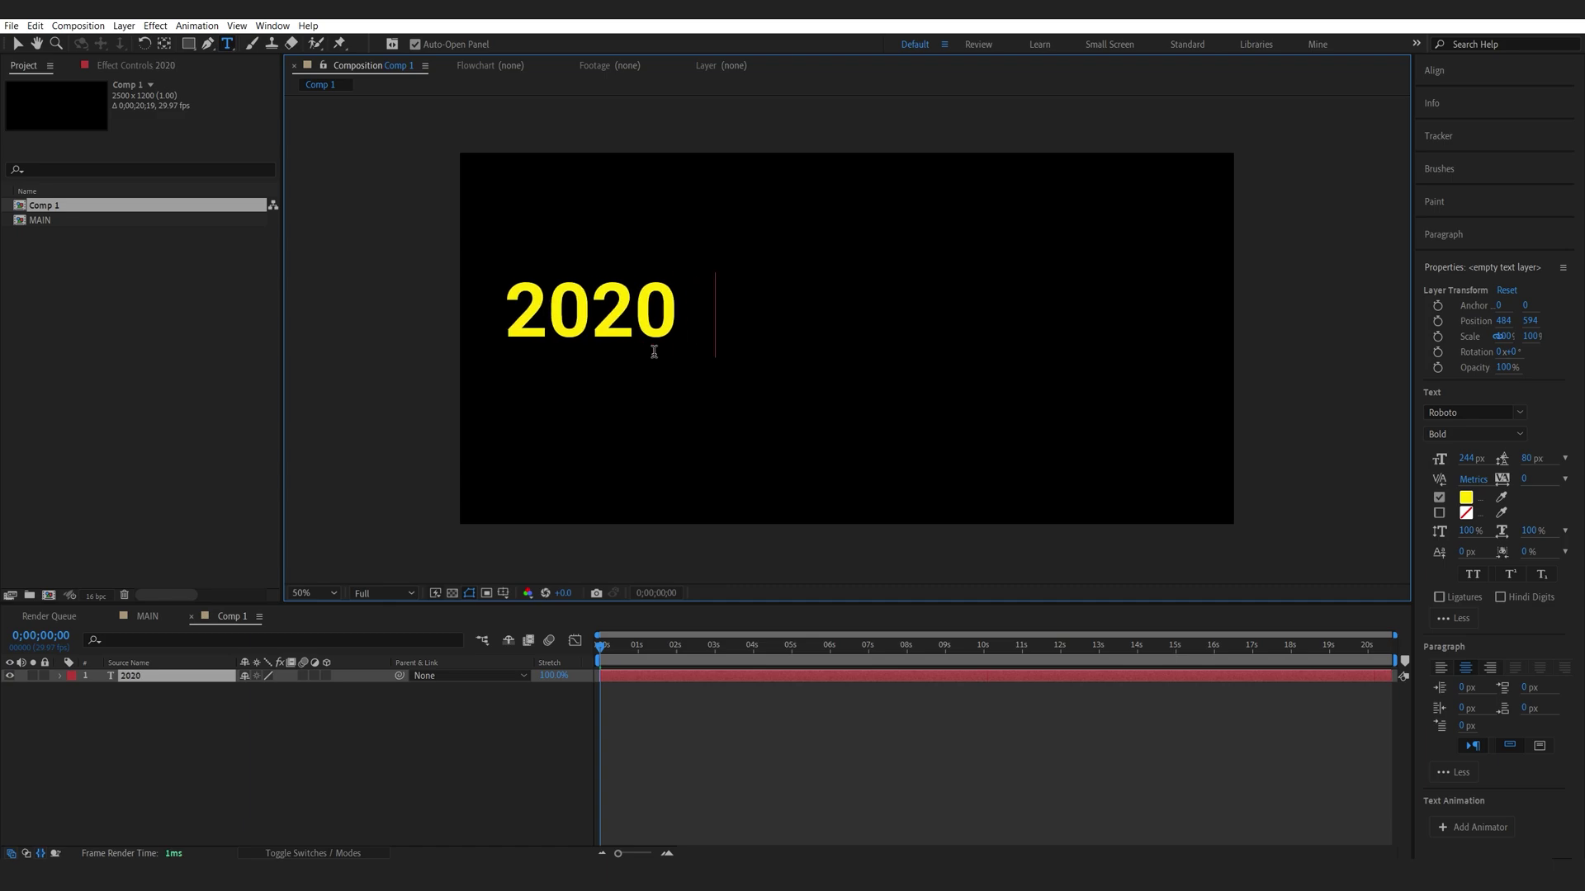
type("  2021  2")
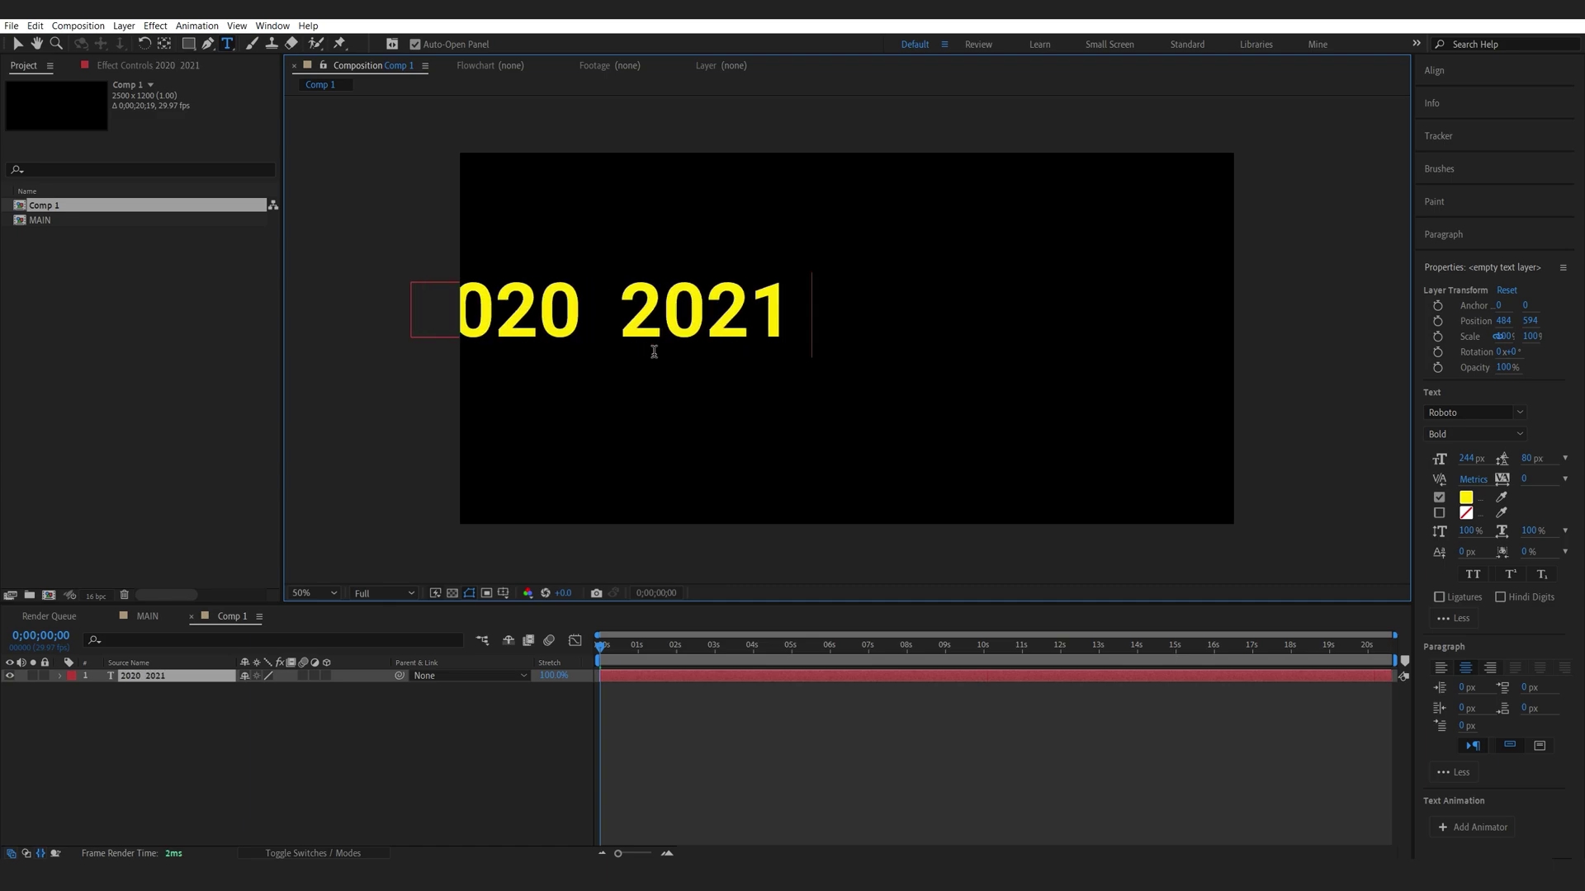
type("022  2023  2024  2025  2026")
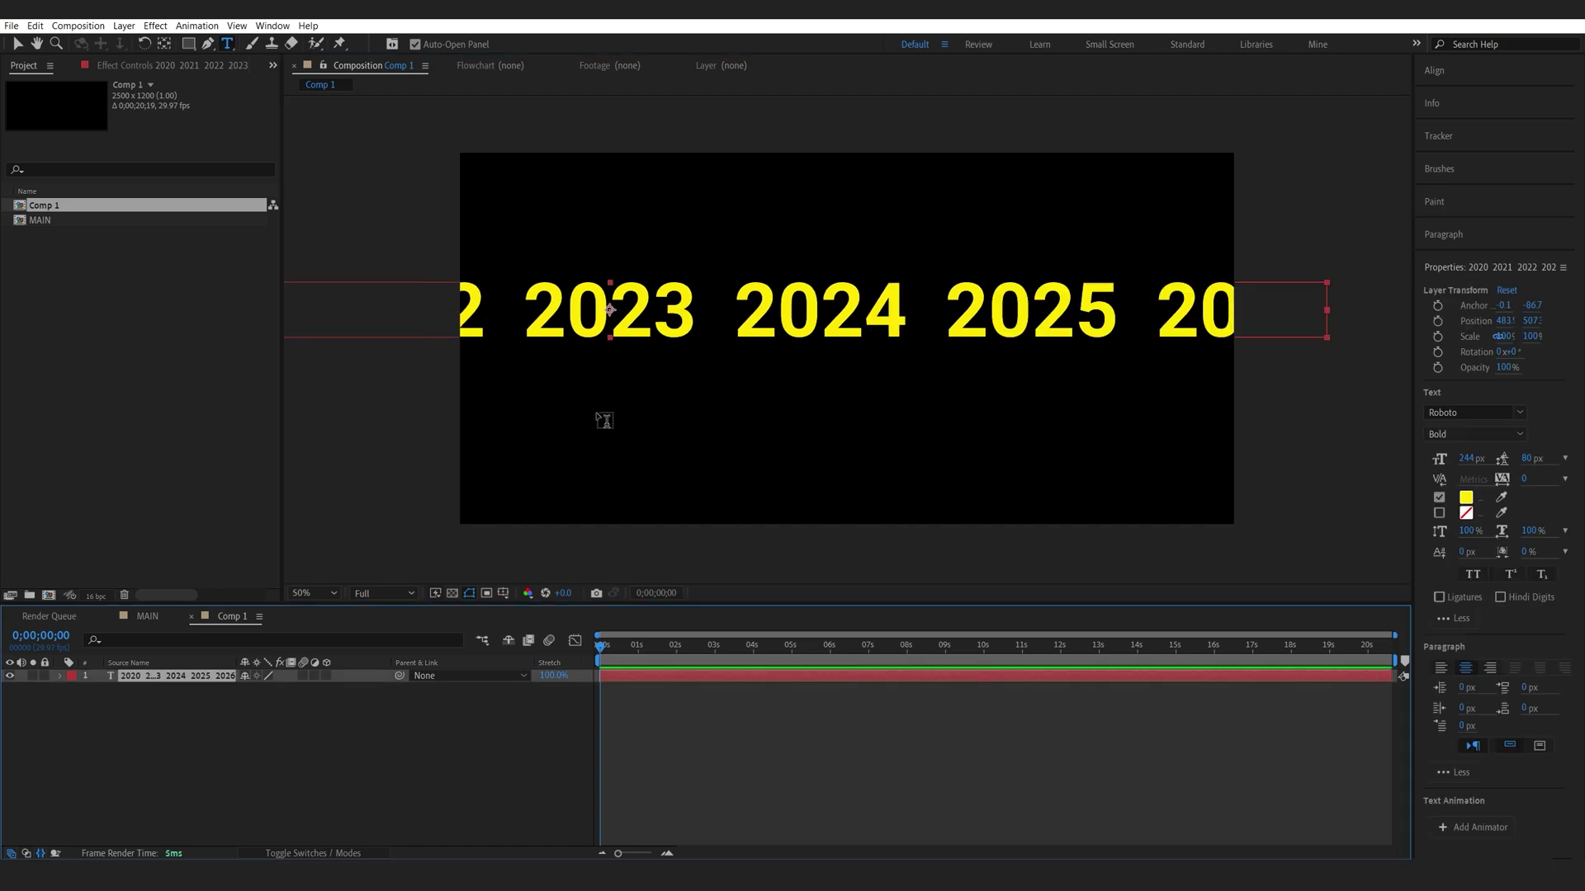
key("ctrl+alt+Home")
key("ctrl+Home")
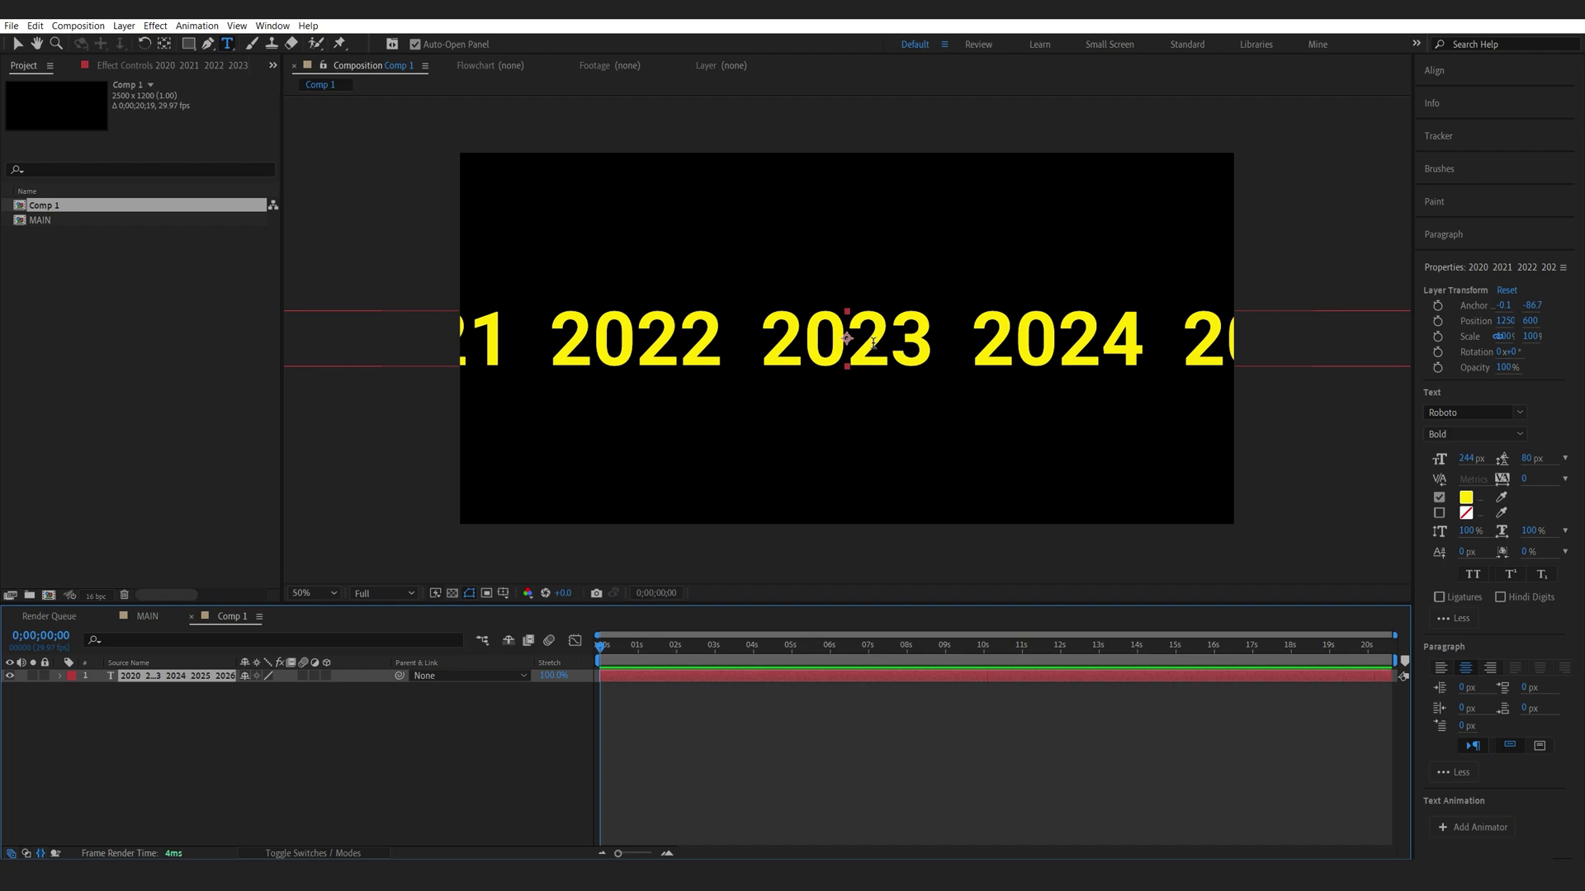
Show safe guides and keyframe Position sliding the years from X 2622 at 0s to -1030 at 1;29.
key("v")
key("p")
left_click(502, 592)
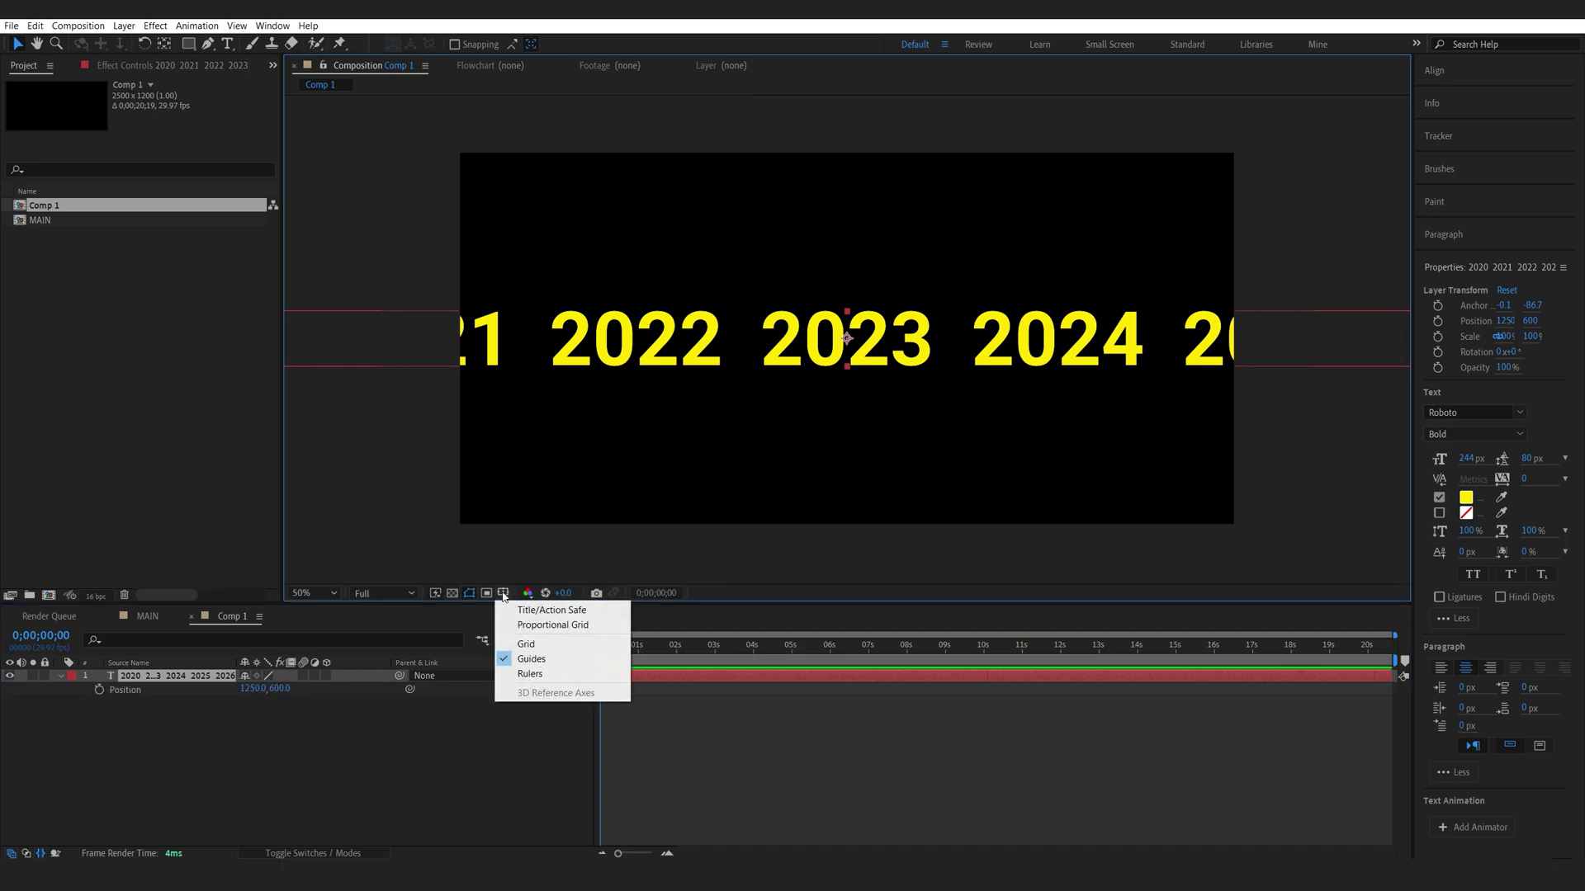
left_click(529, 611)
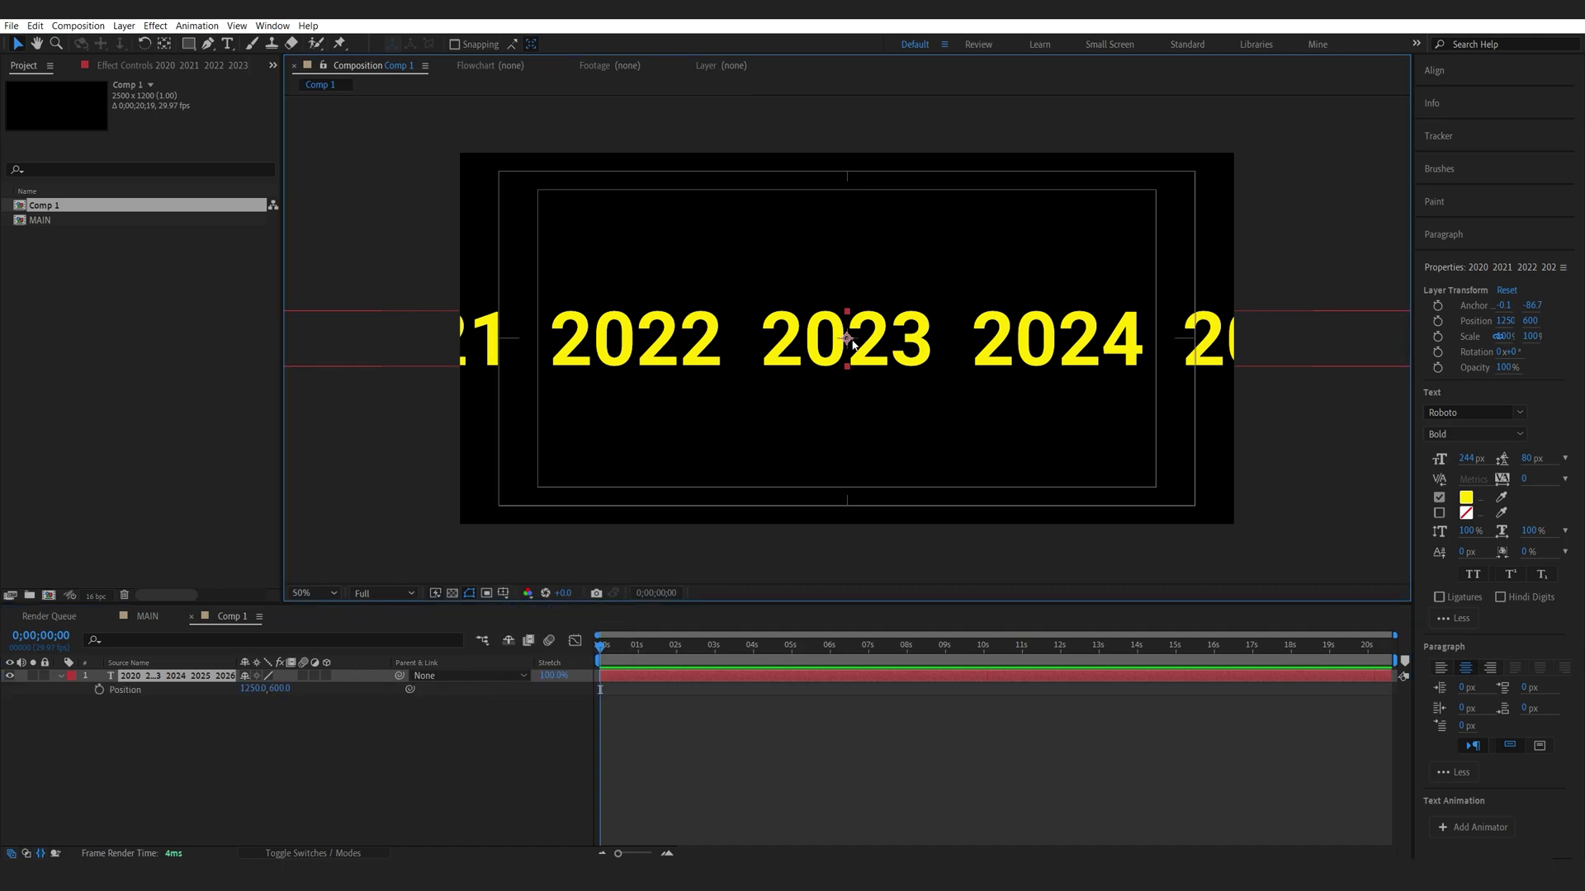
left_click_drag(252, 688, 524, 684)
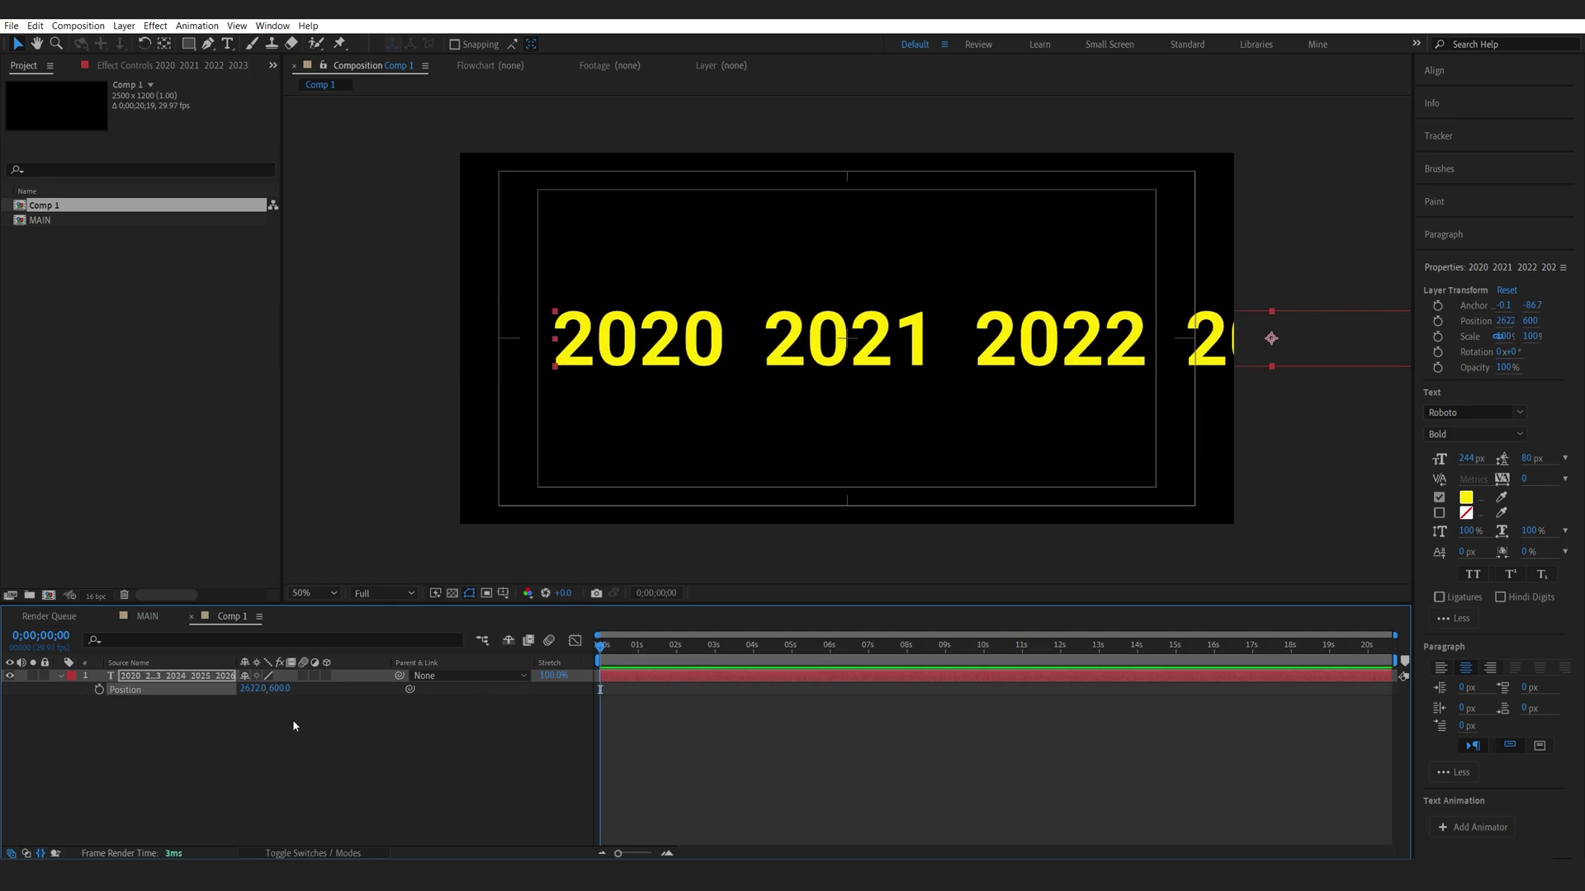
left_click(99, 689)
left_click(675, 652)
left_click_drag(258, 695, 102, 713)
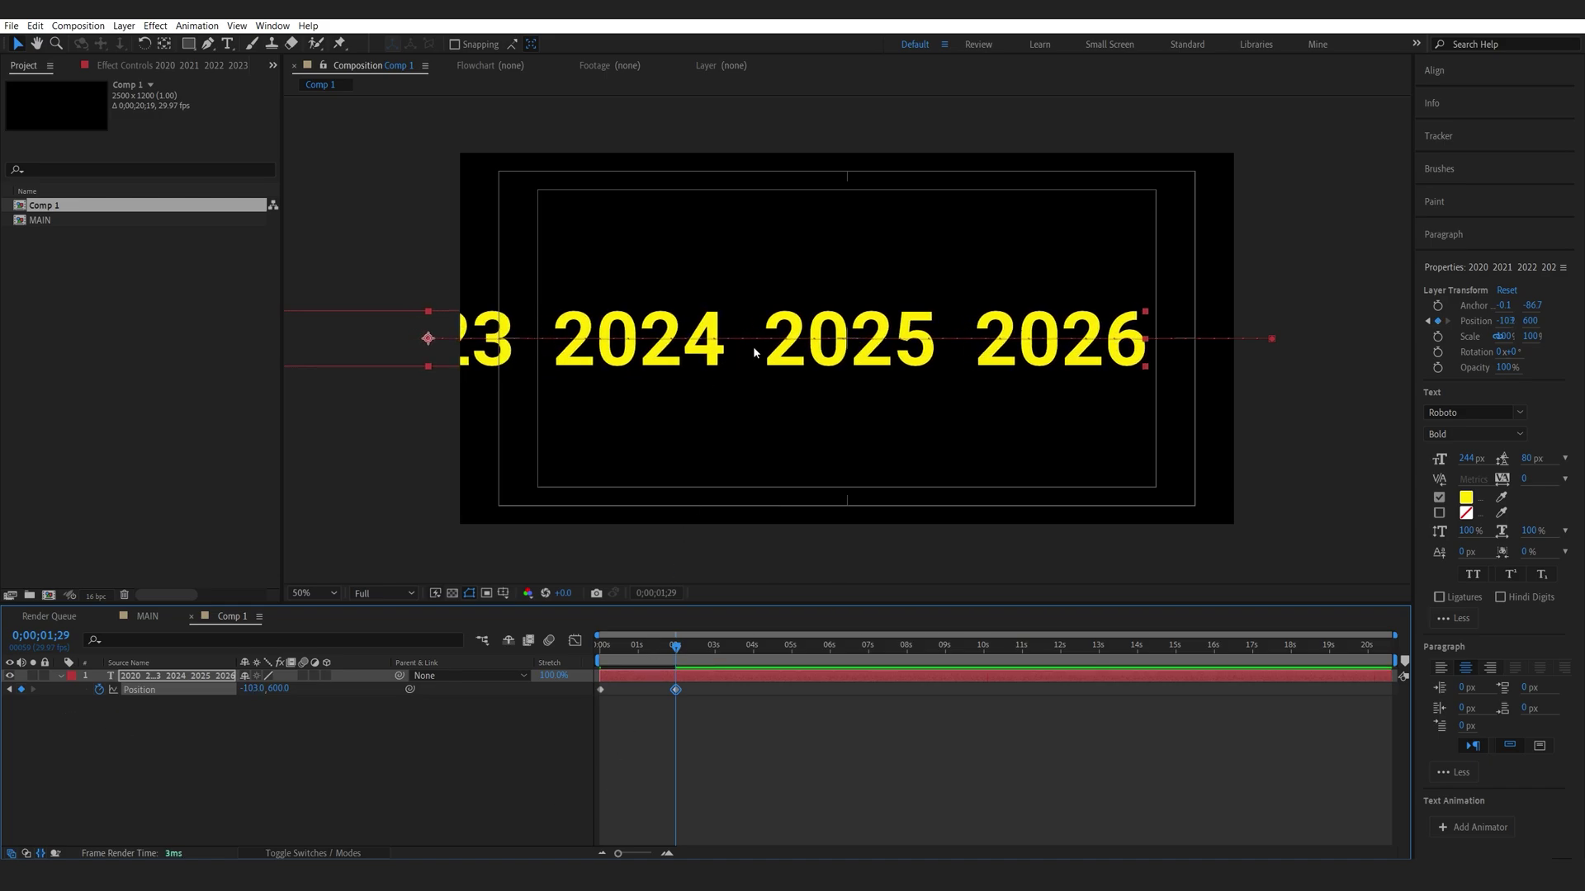
Make the text fill white, then recolour just the year 2025 yellow.
left_click(1466, 496)
left_click_drag(127, 399, 81, 321)
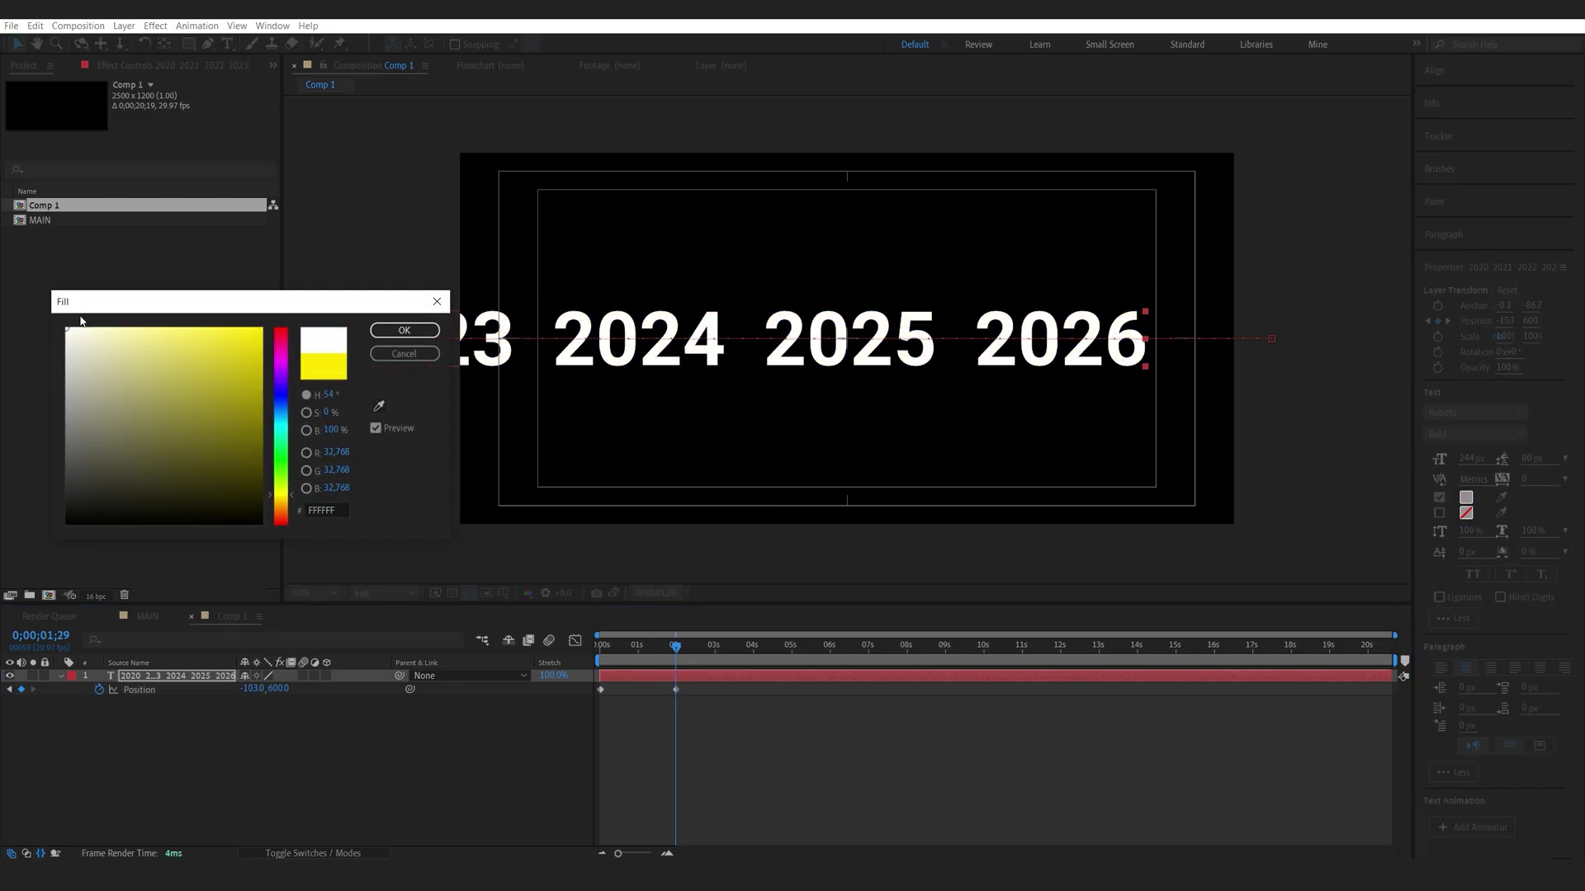
left_click(405, 330)
key("ctrl+t")
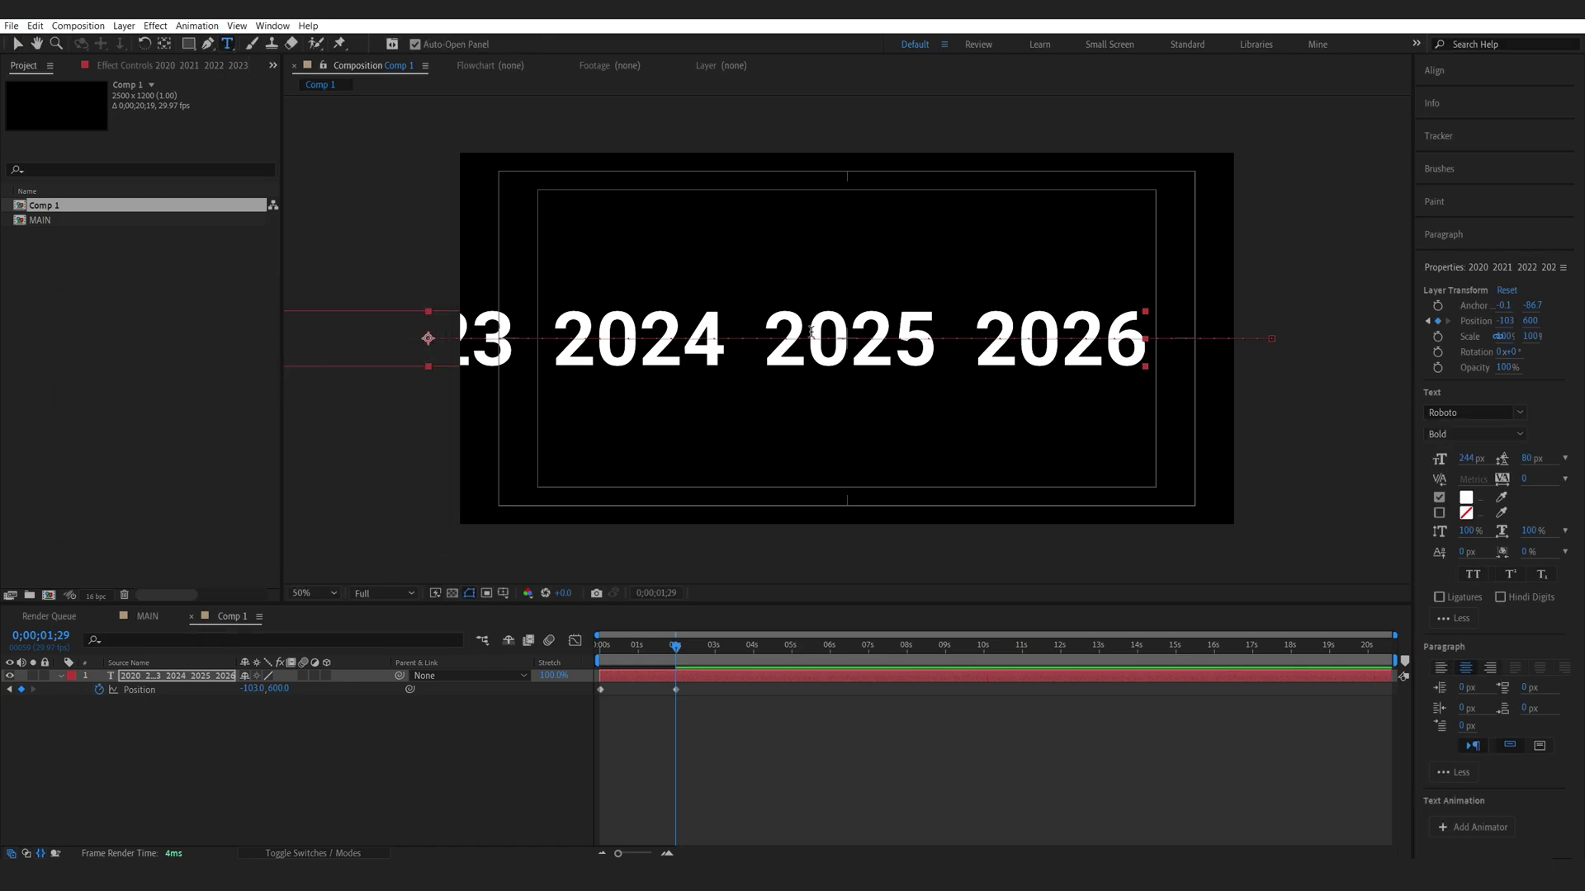
double_click(816, 333)
left_click(1466, 497)
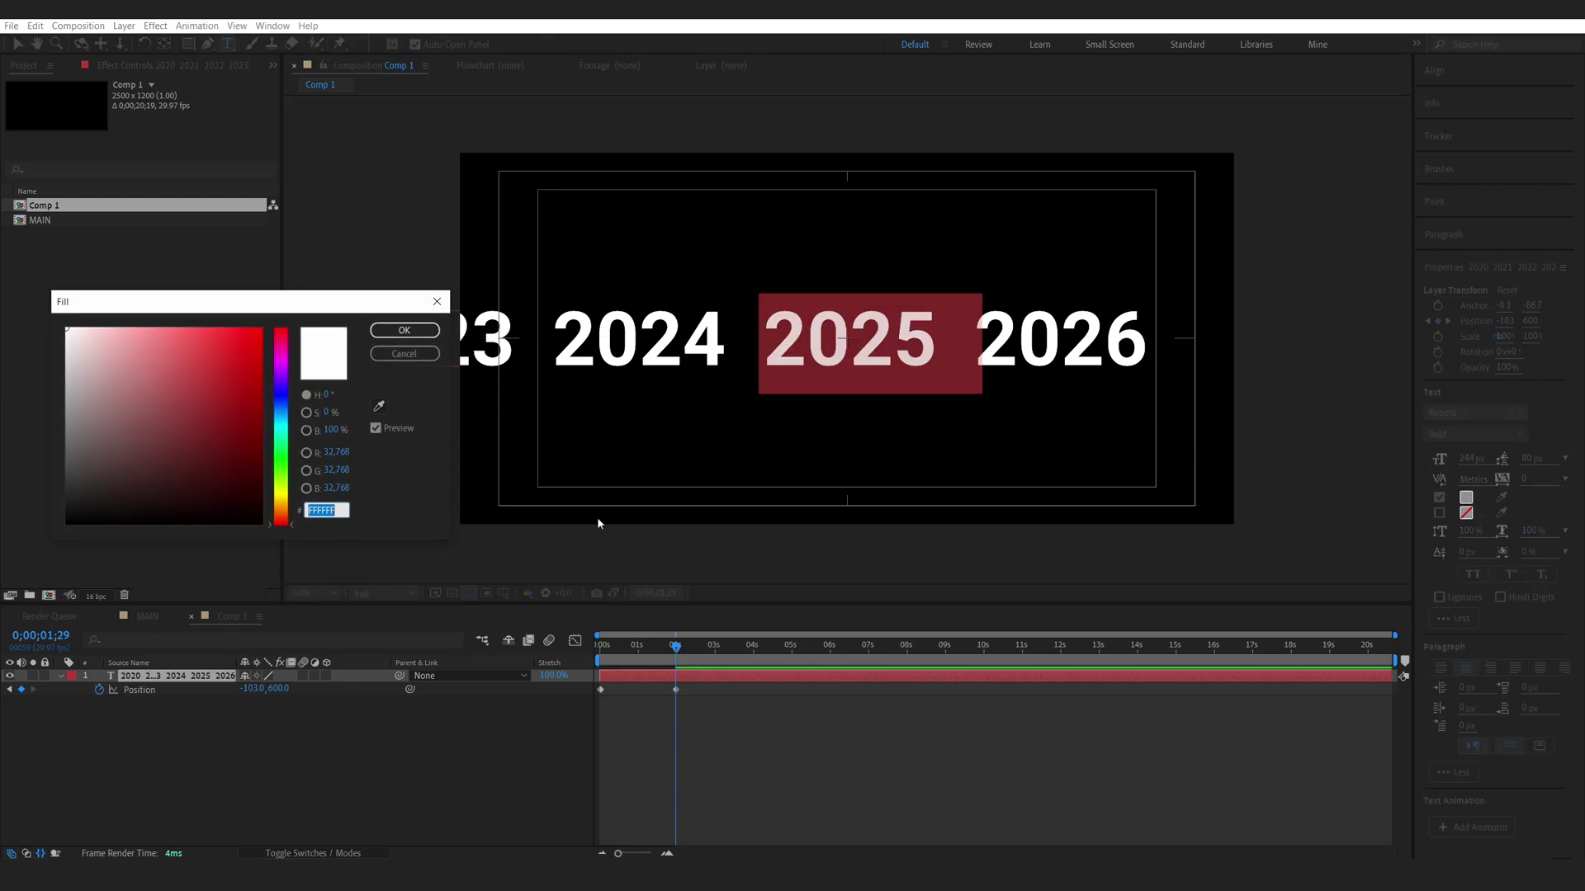
left_click_drag(289, 504, 286, 493)
left_click(405, 330)
Easy-ease the Position keyframes so the scroll starts fast and slows to a stop.
left_click(582, 689)
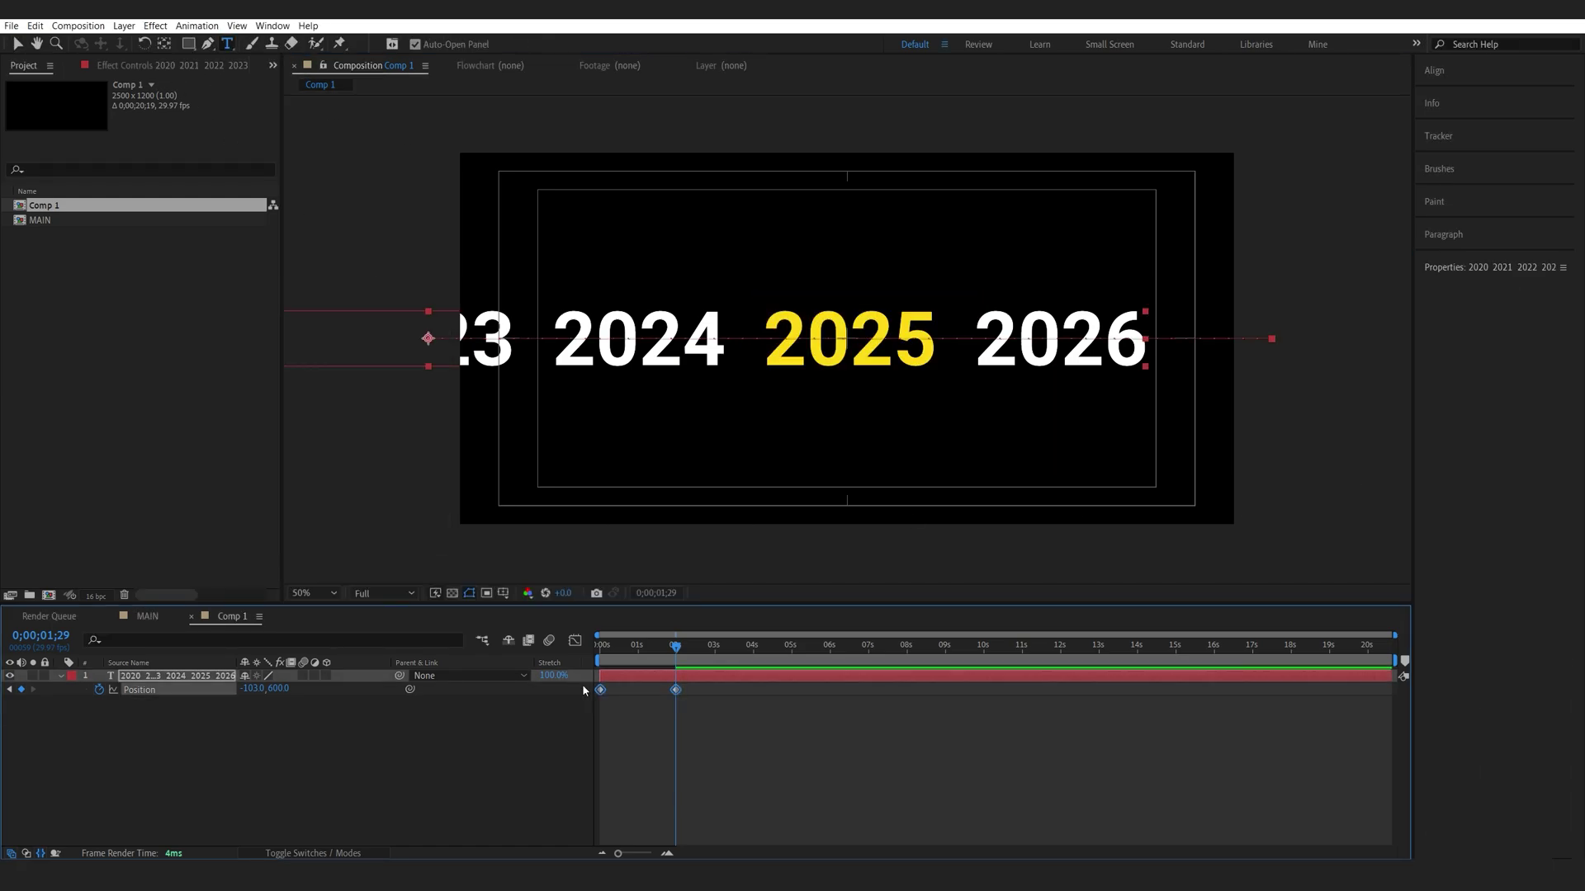
key("F9")
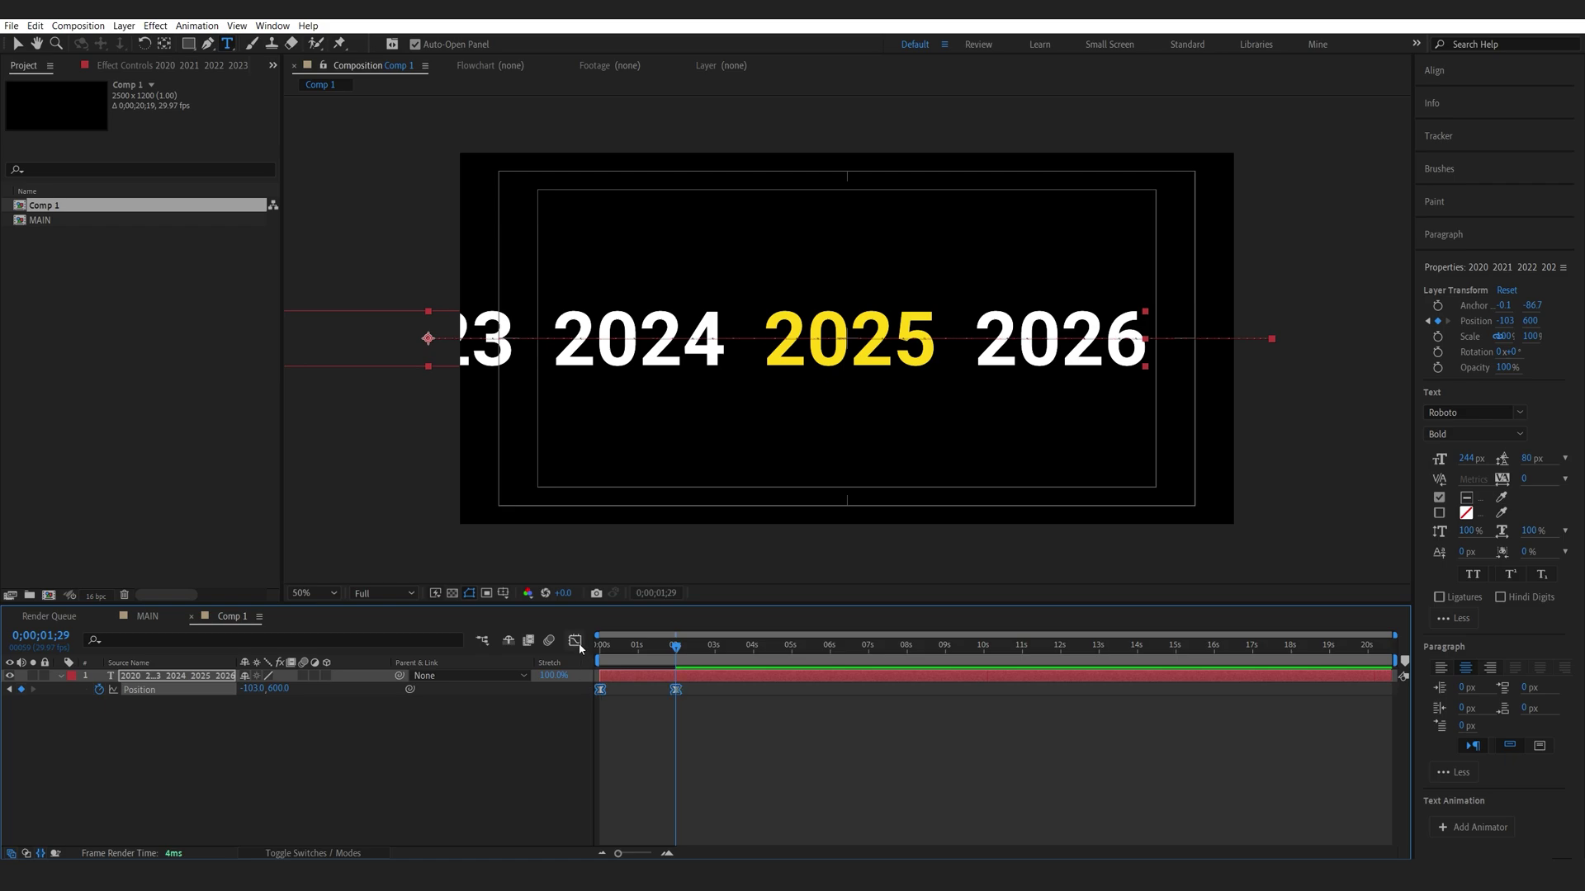
left_click(576, 641)
left_click_drag(660, 796, 617, 790)
left_click(609, 645)
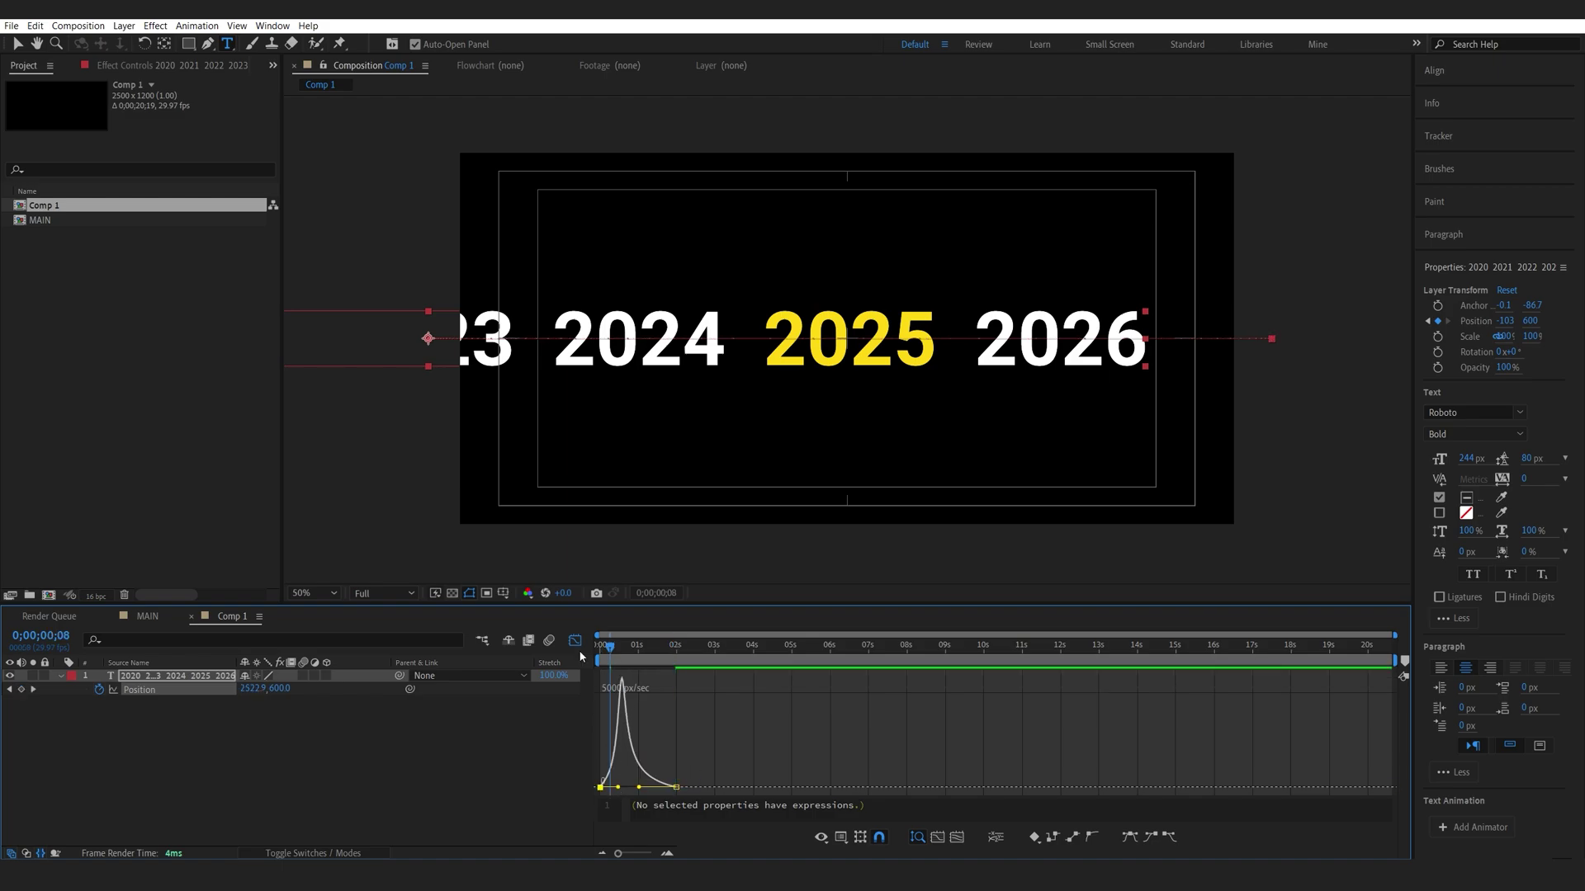
Preview the sliding years from the start, then stop.
key("Home")
key("space")
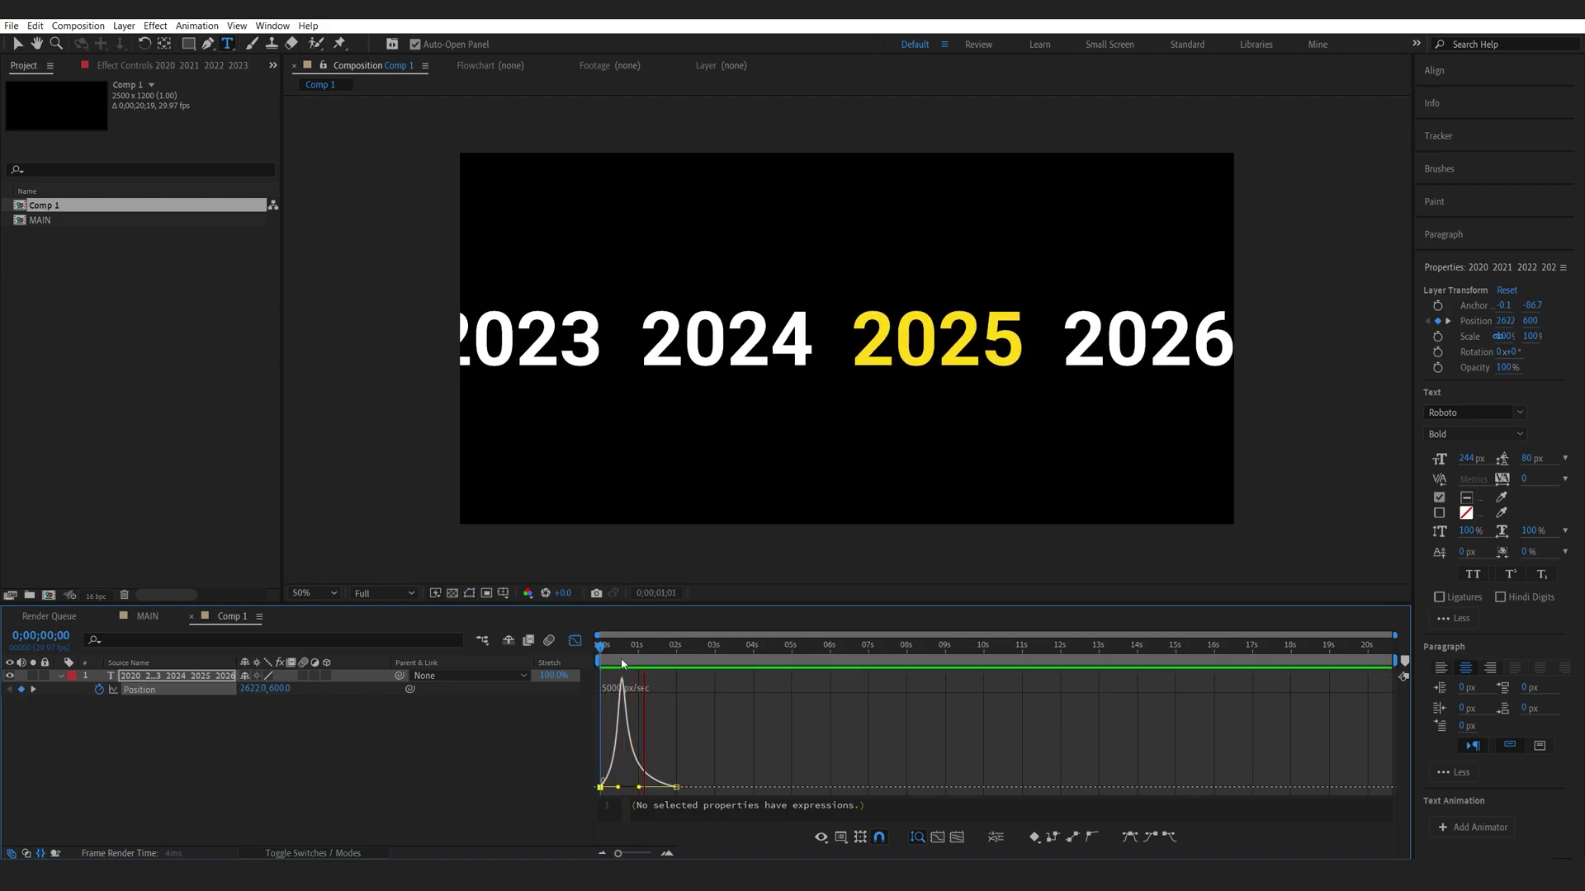
key("space")
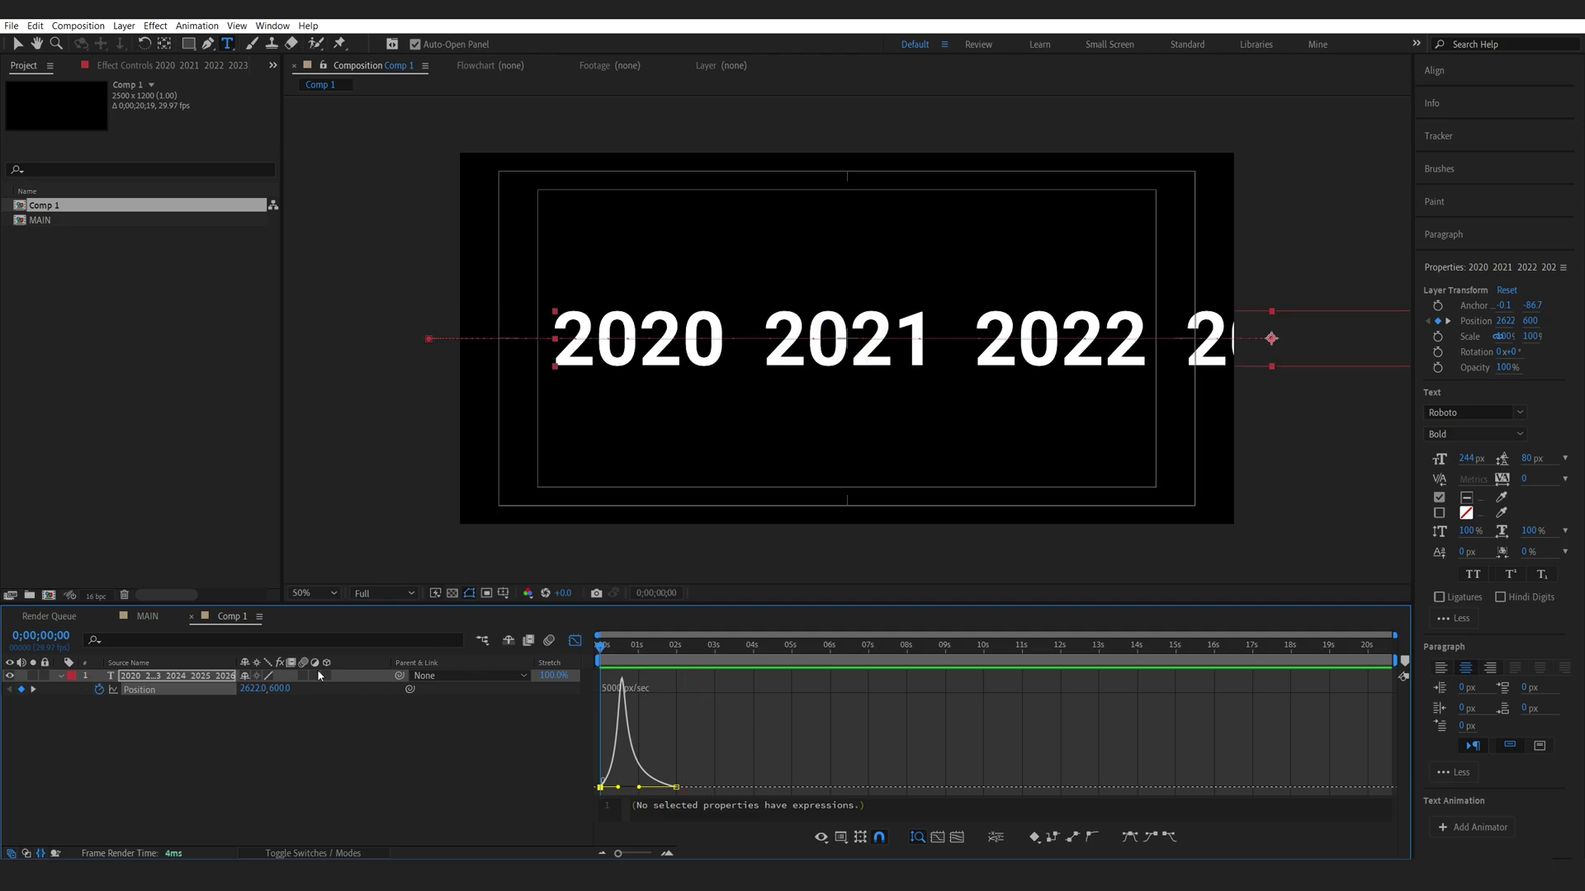
Nest Comp 1 as a layer inside the MAIN composition.
left_click(150, 616)
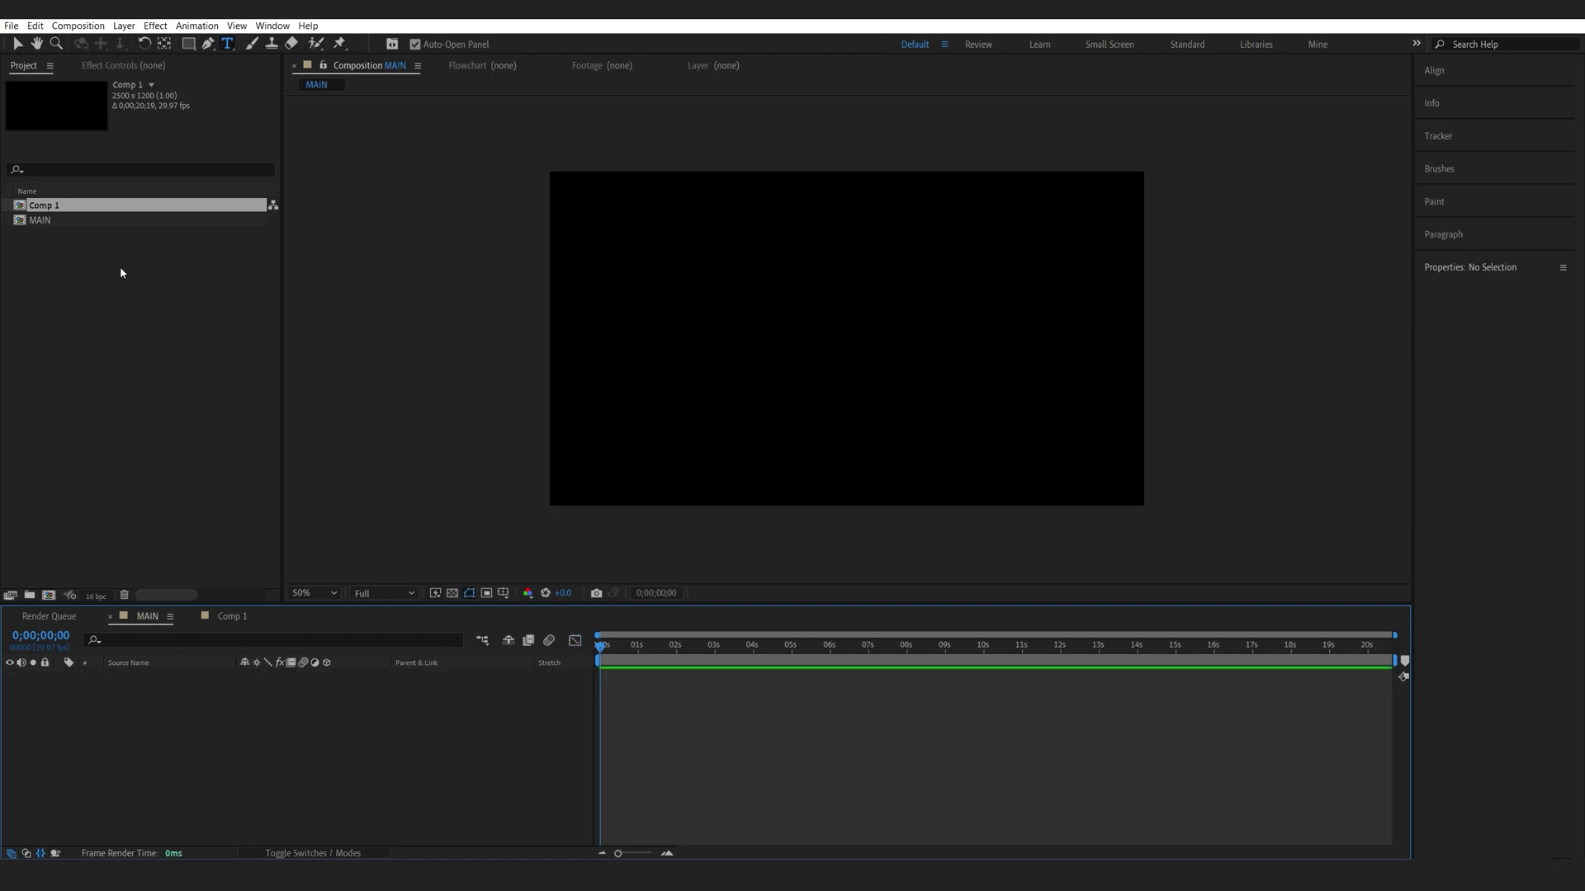
left_click_drag(49, 204, 256, 717)
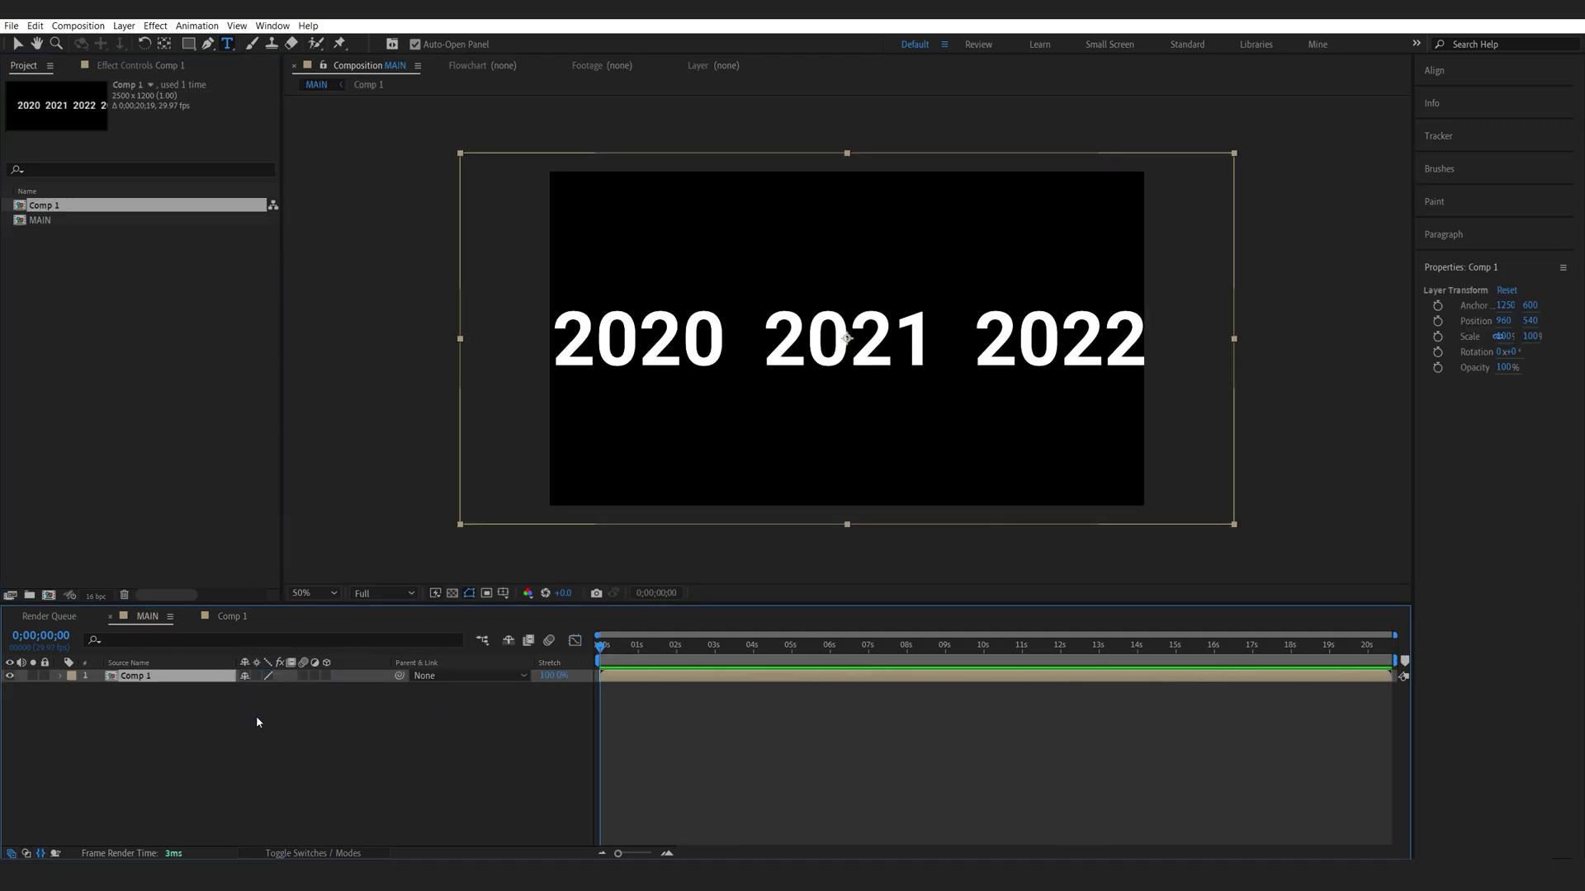
left_click(190, 731)
Add an adjustment layer above it and apply CC Cylinder via the 'cc cy' search.
right_click(283, 707)
mouse_move(326, 548)
left_click(528, 660)
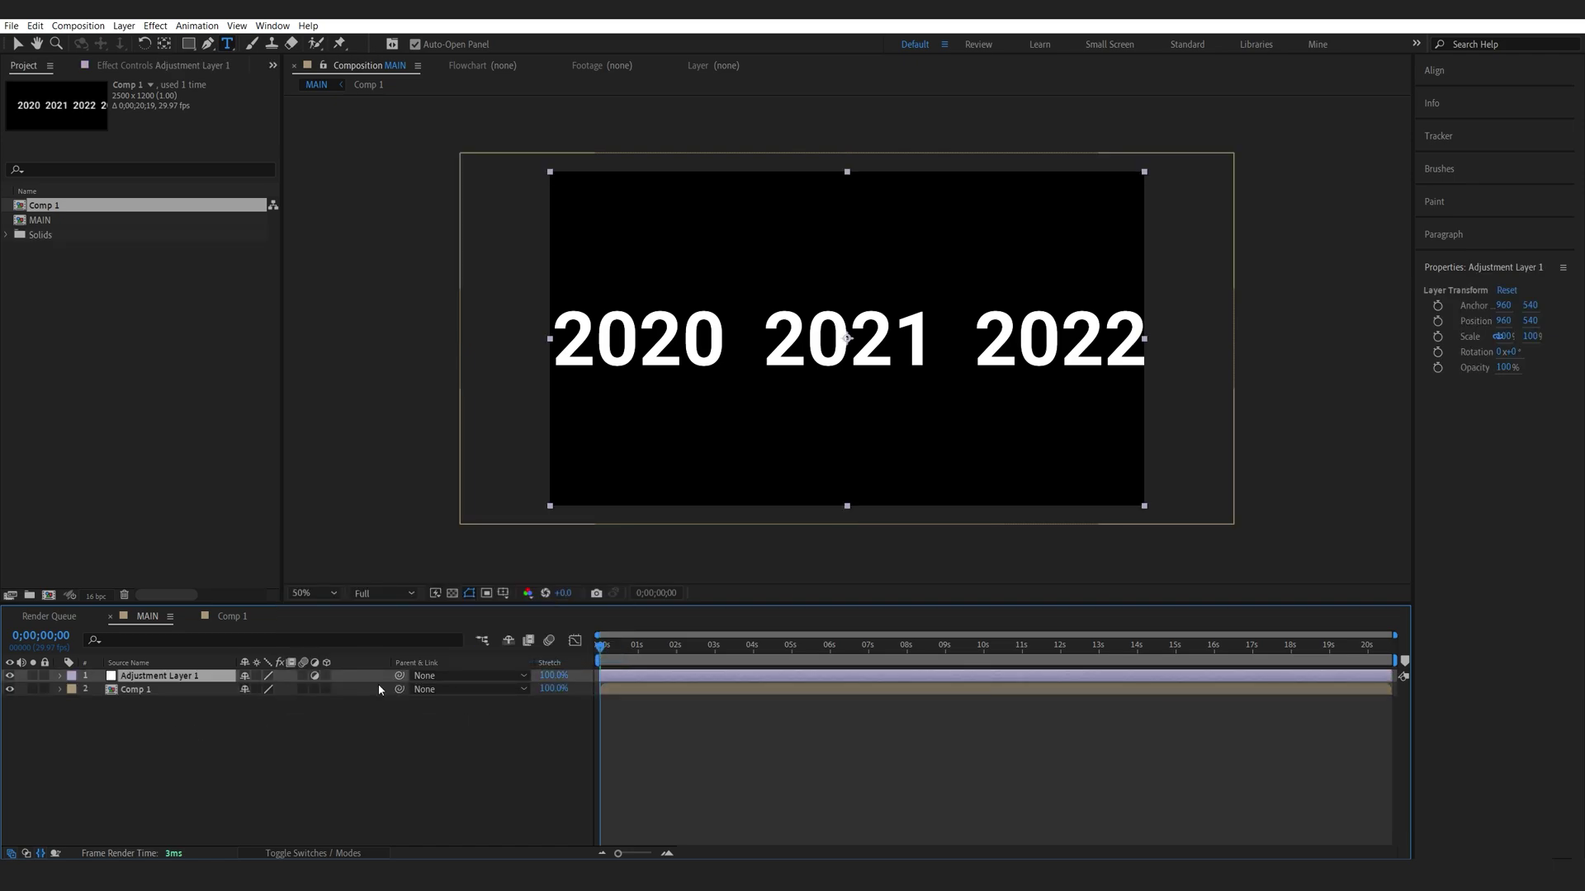
key("ctrl+space")
type("cc cy")
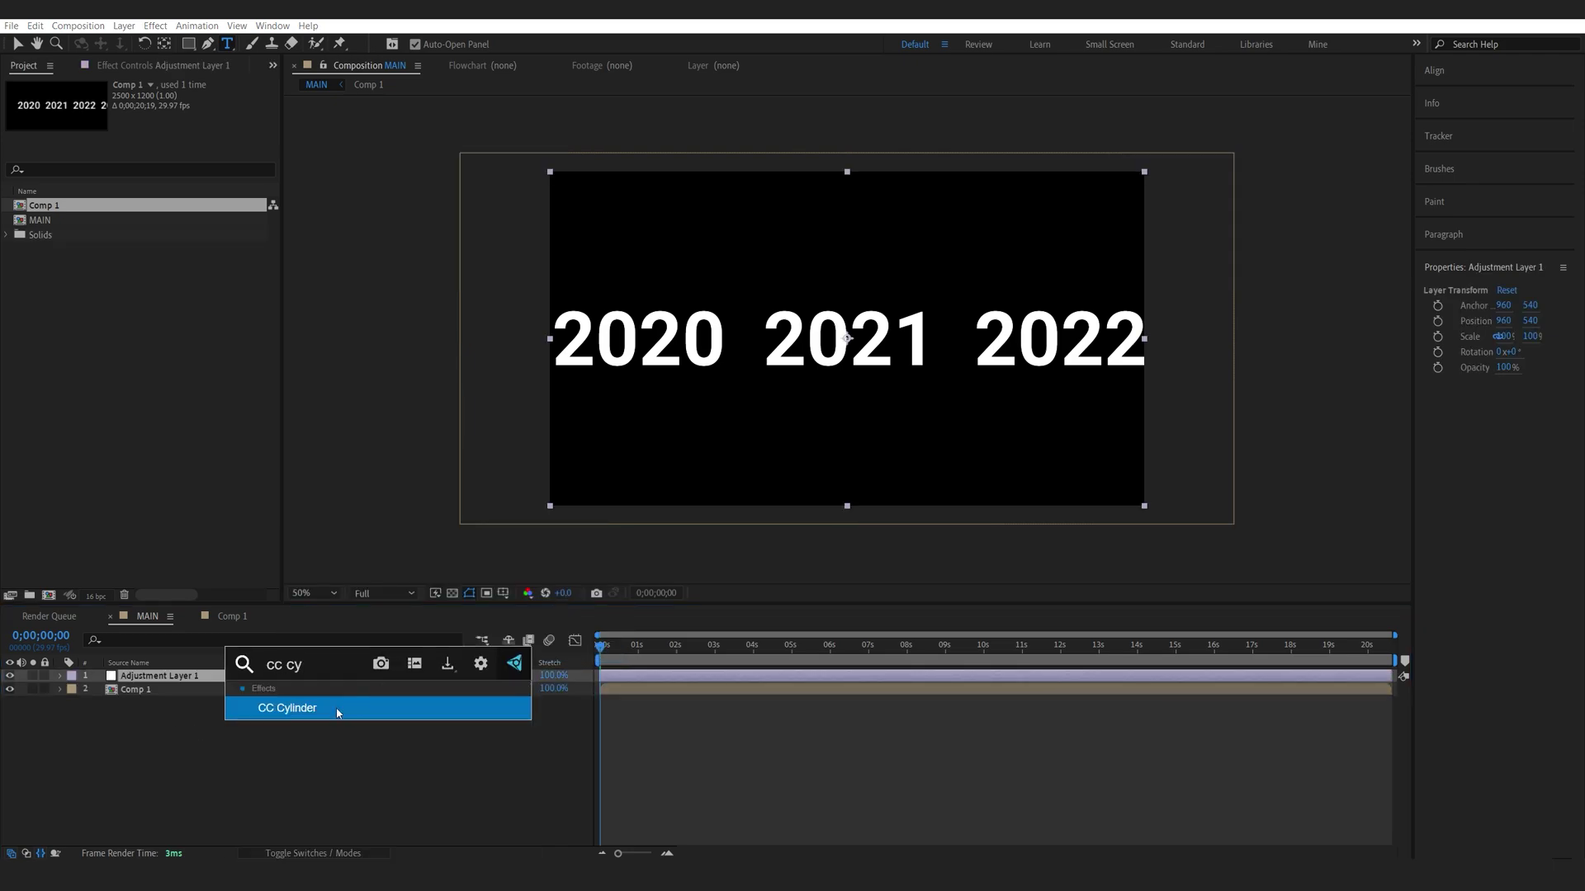
left_click(337, 710)
Set CC Cylinder radius to 112 with Render Outside, scrub through time, and view at 100%.
left_click_drag(161, 112, 171, 113)
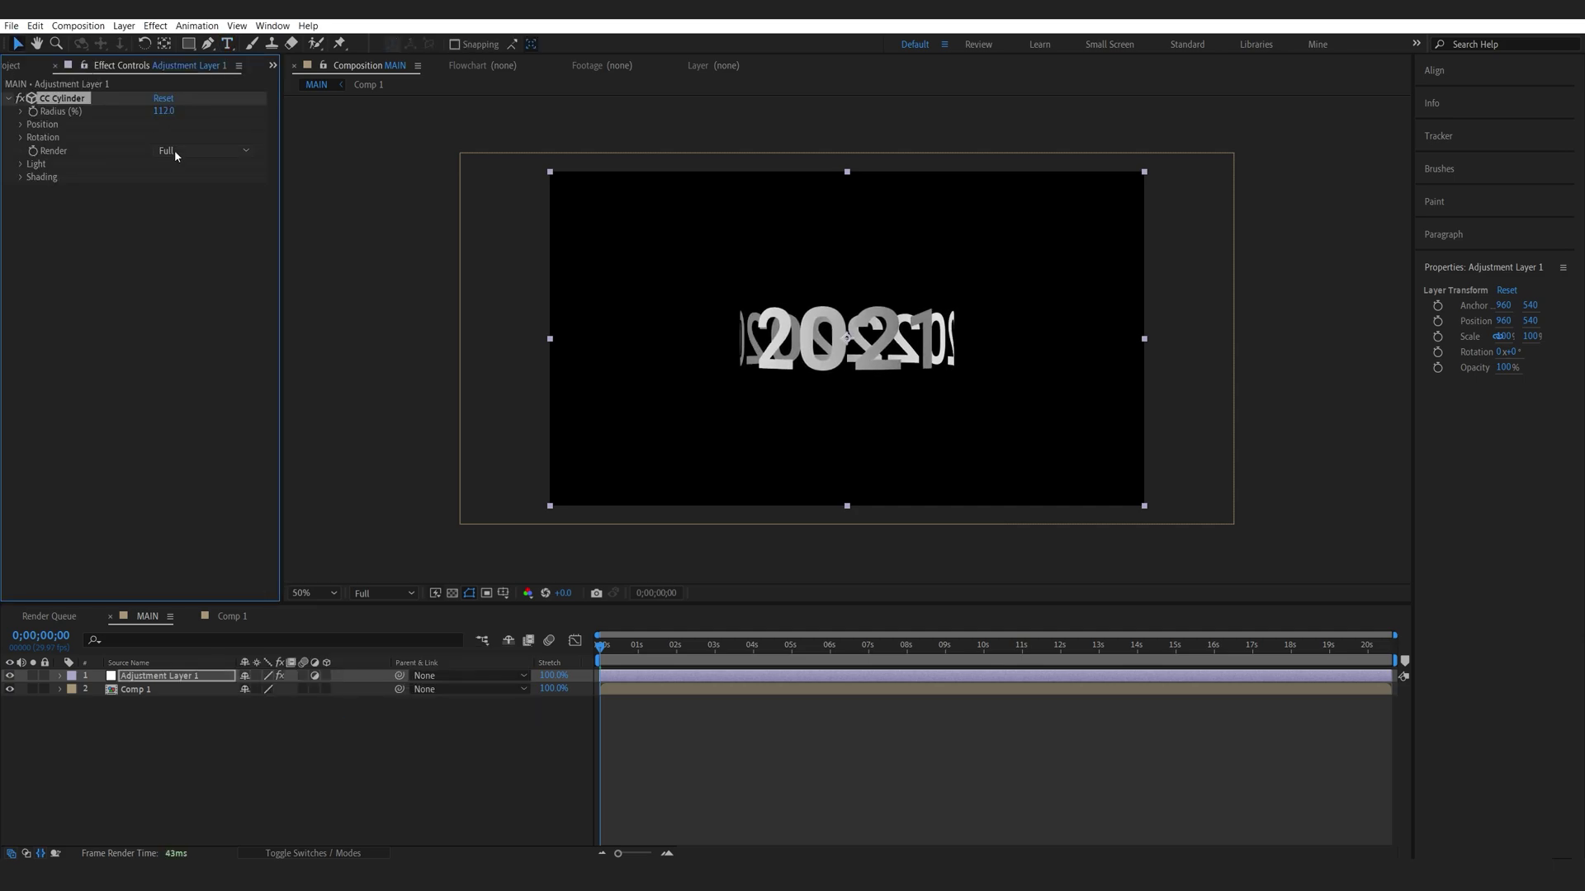
left_click(175, 151)
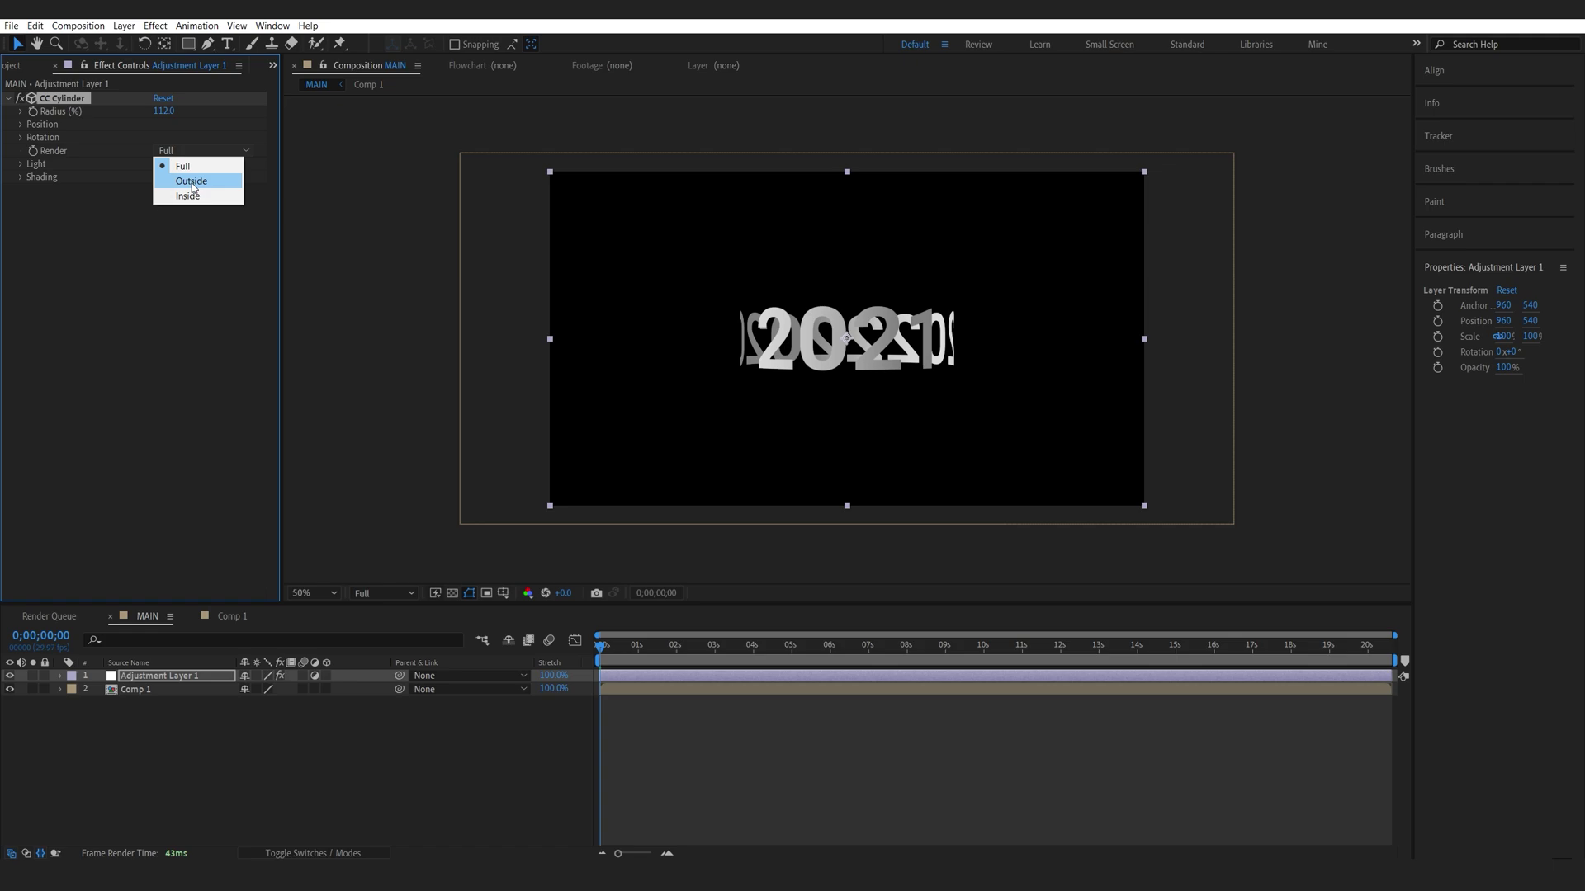
left_click(192, 182)
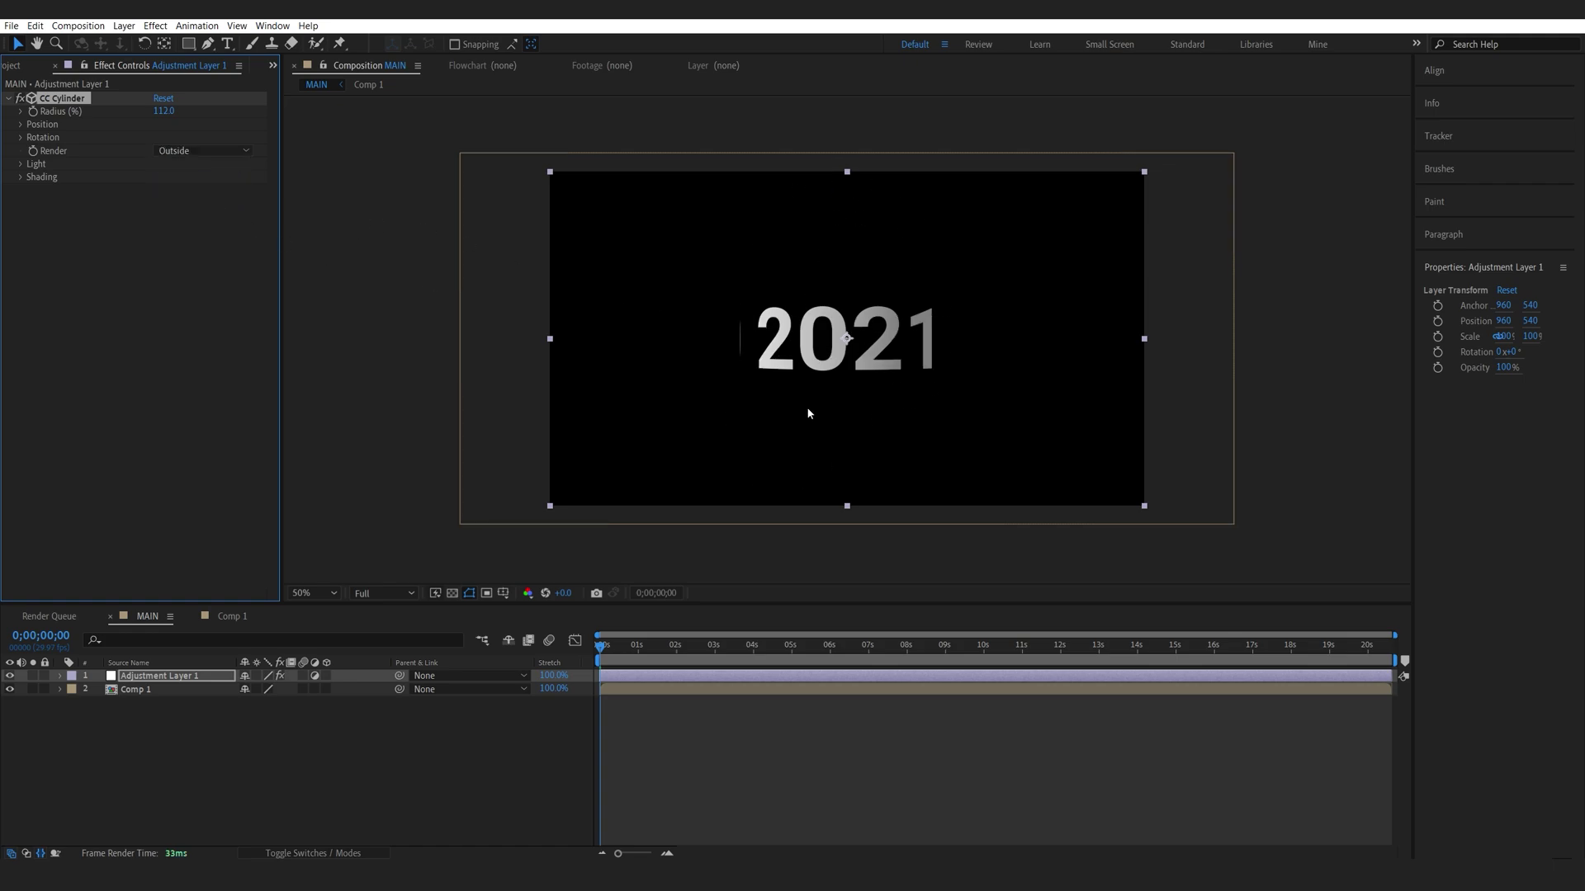
left_click_drag(600, 648, 528, 675)
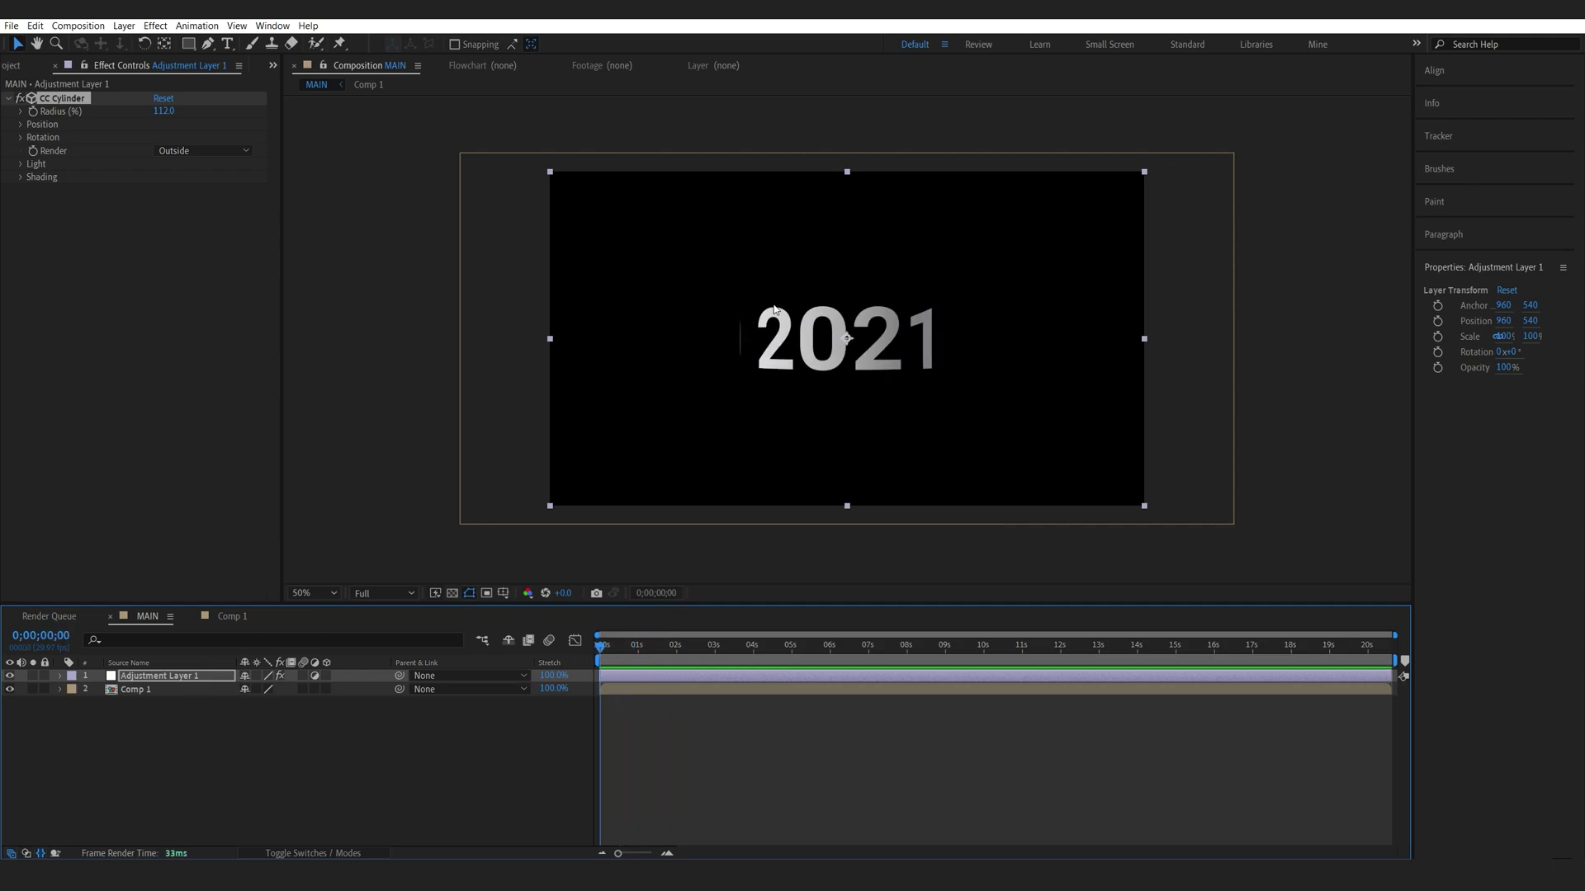
key("slash")
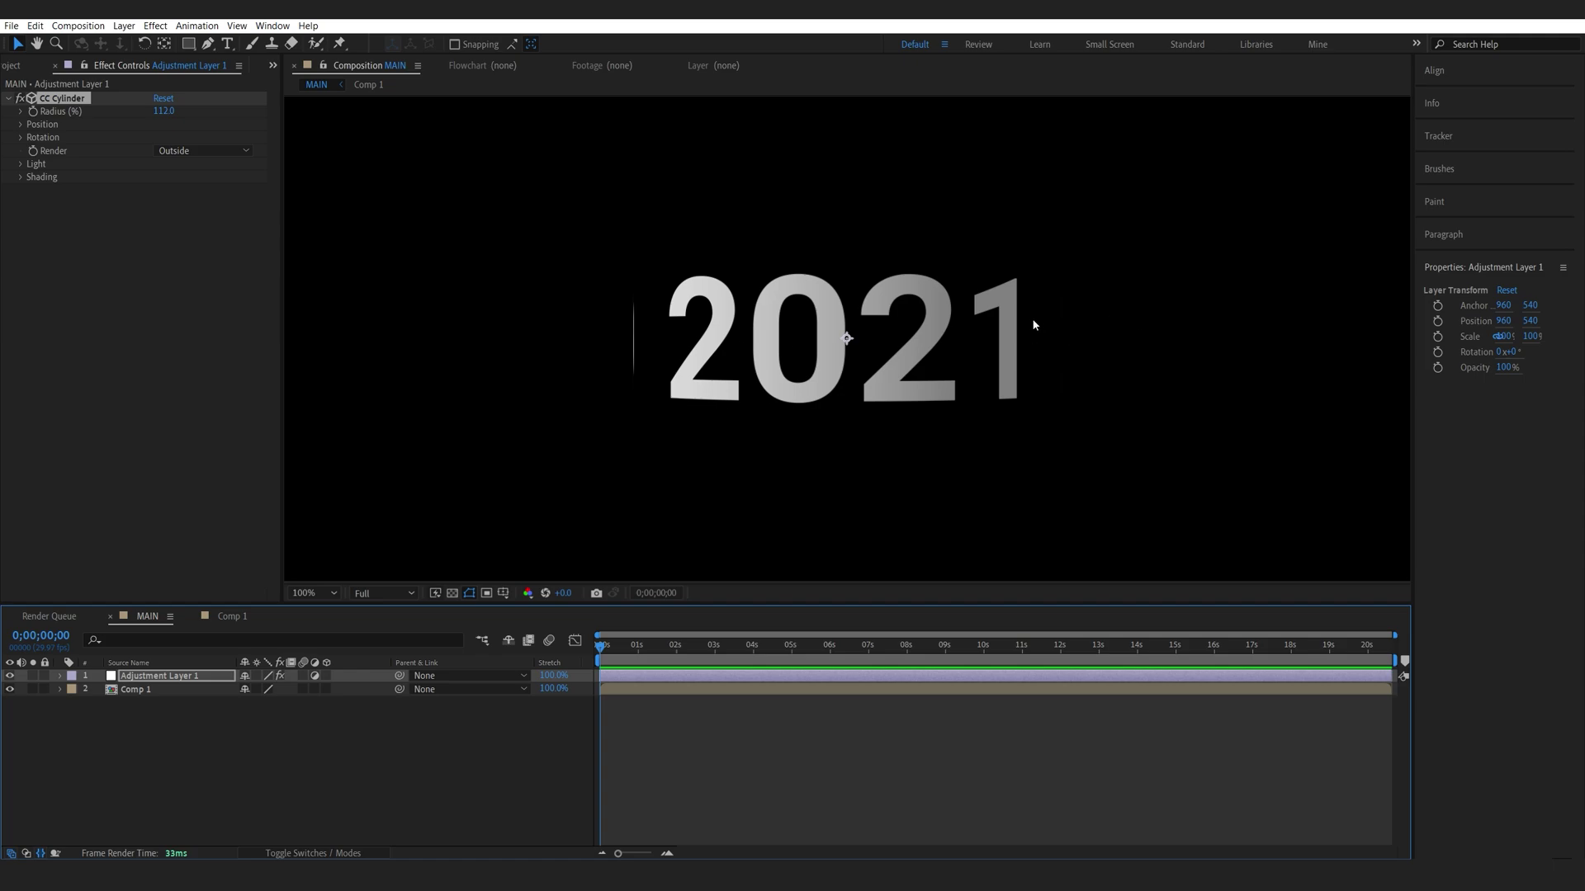
In Comp 1, delete the extra spaces before 2021, 2022 and the following years.
double_click(135, 690)
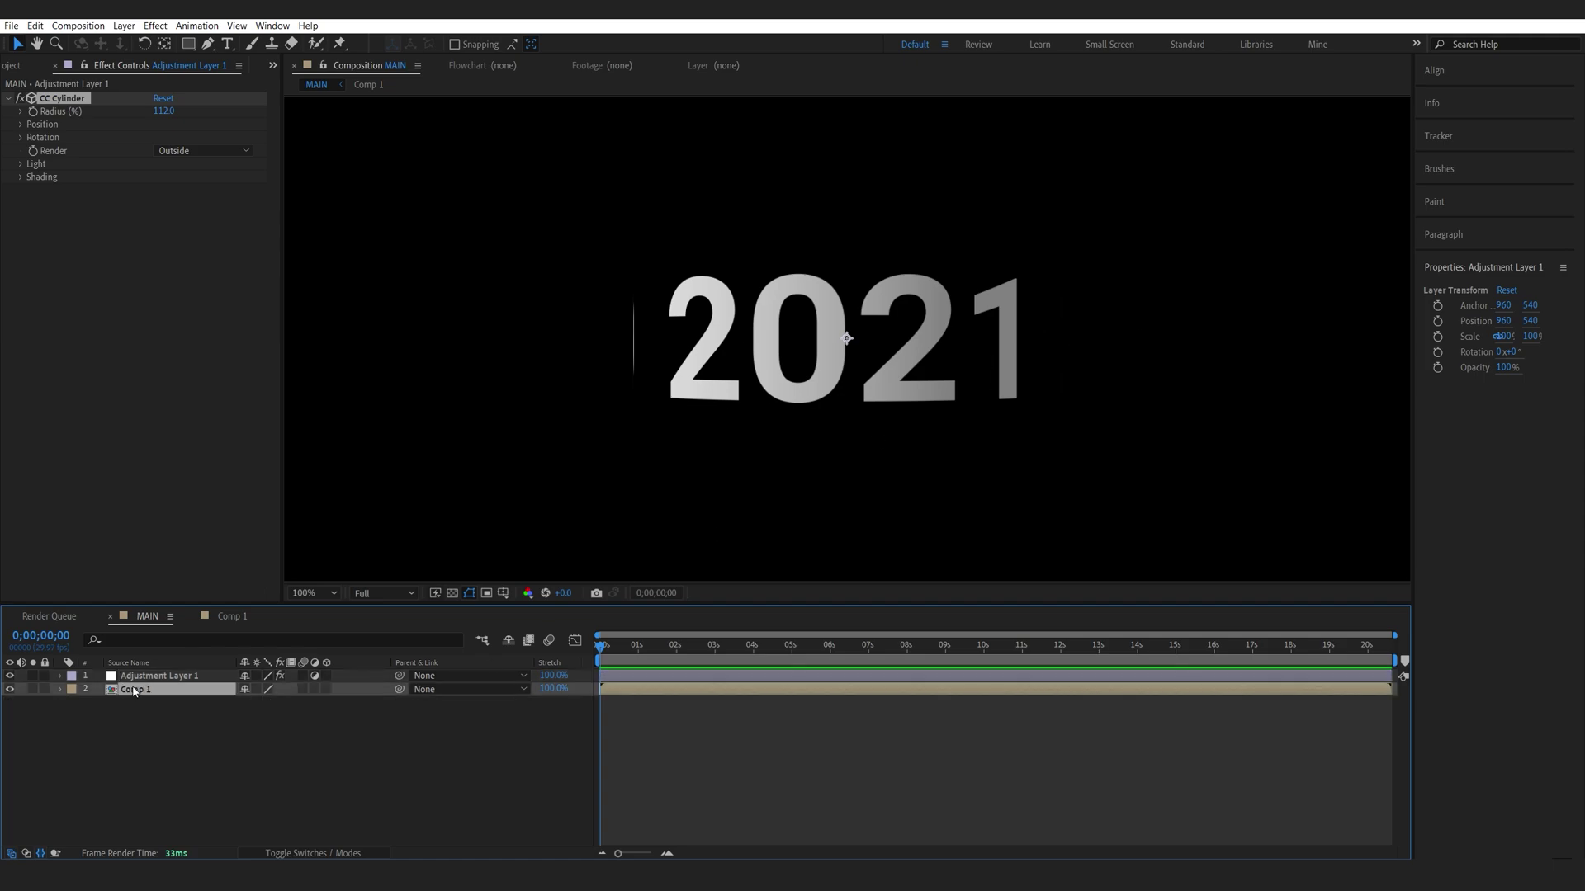
left_click(227, 43)
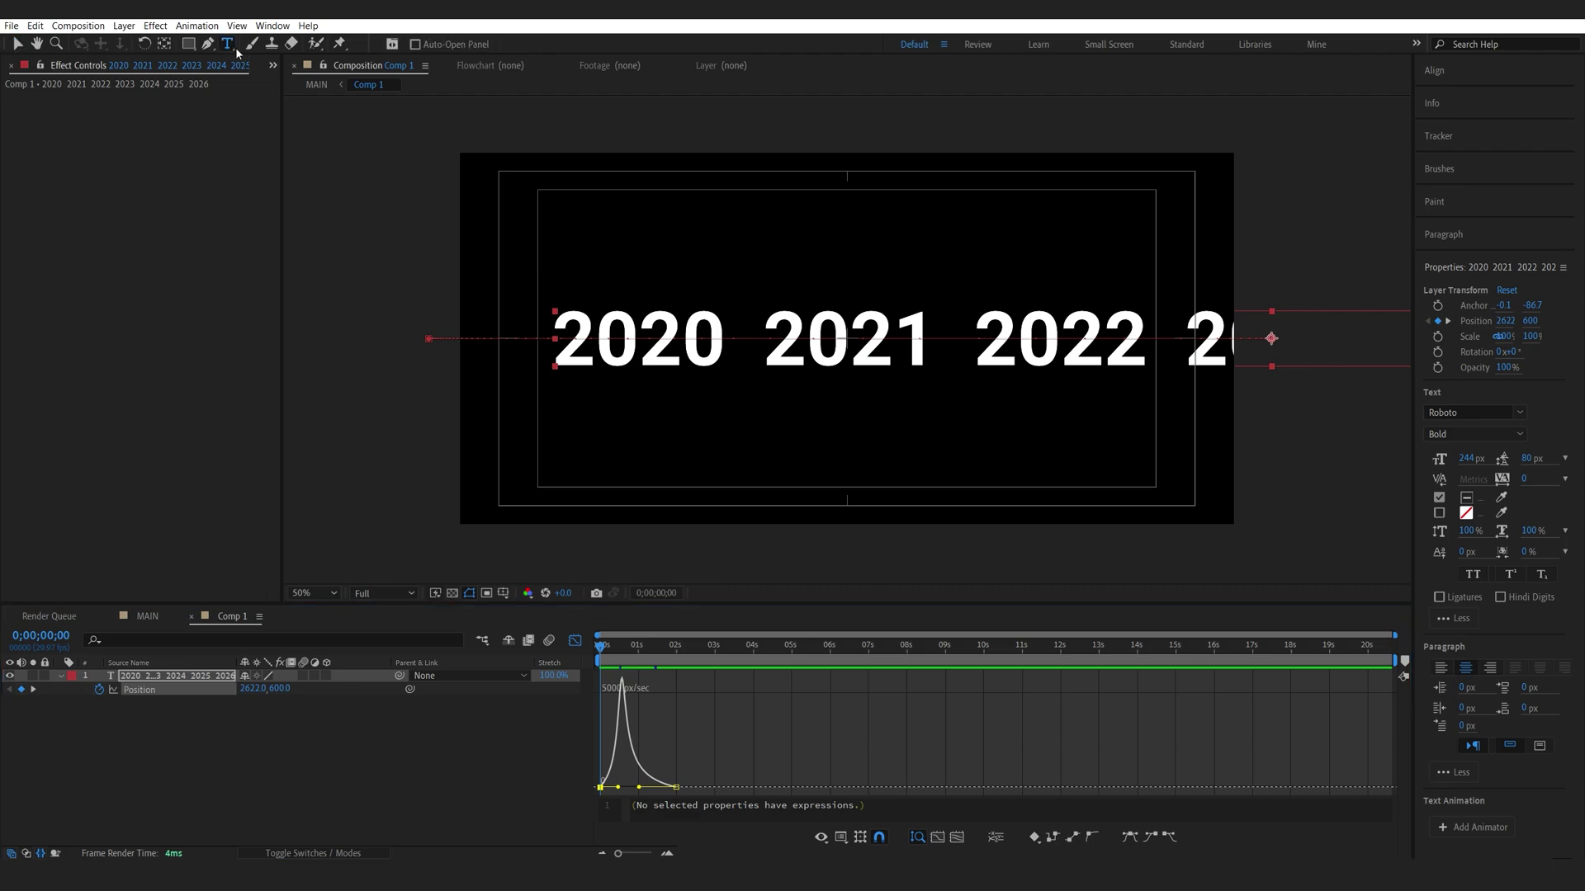
left_click(763, 347)
key("BackSpace")
left_click(958, 338)
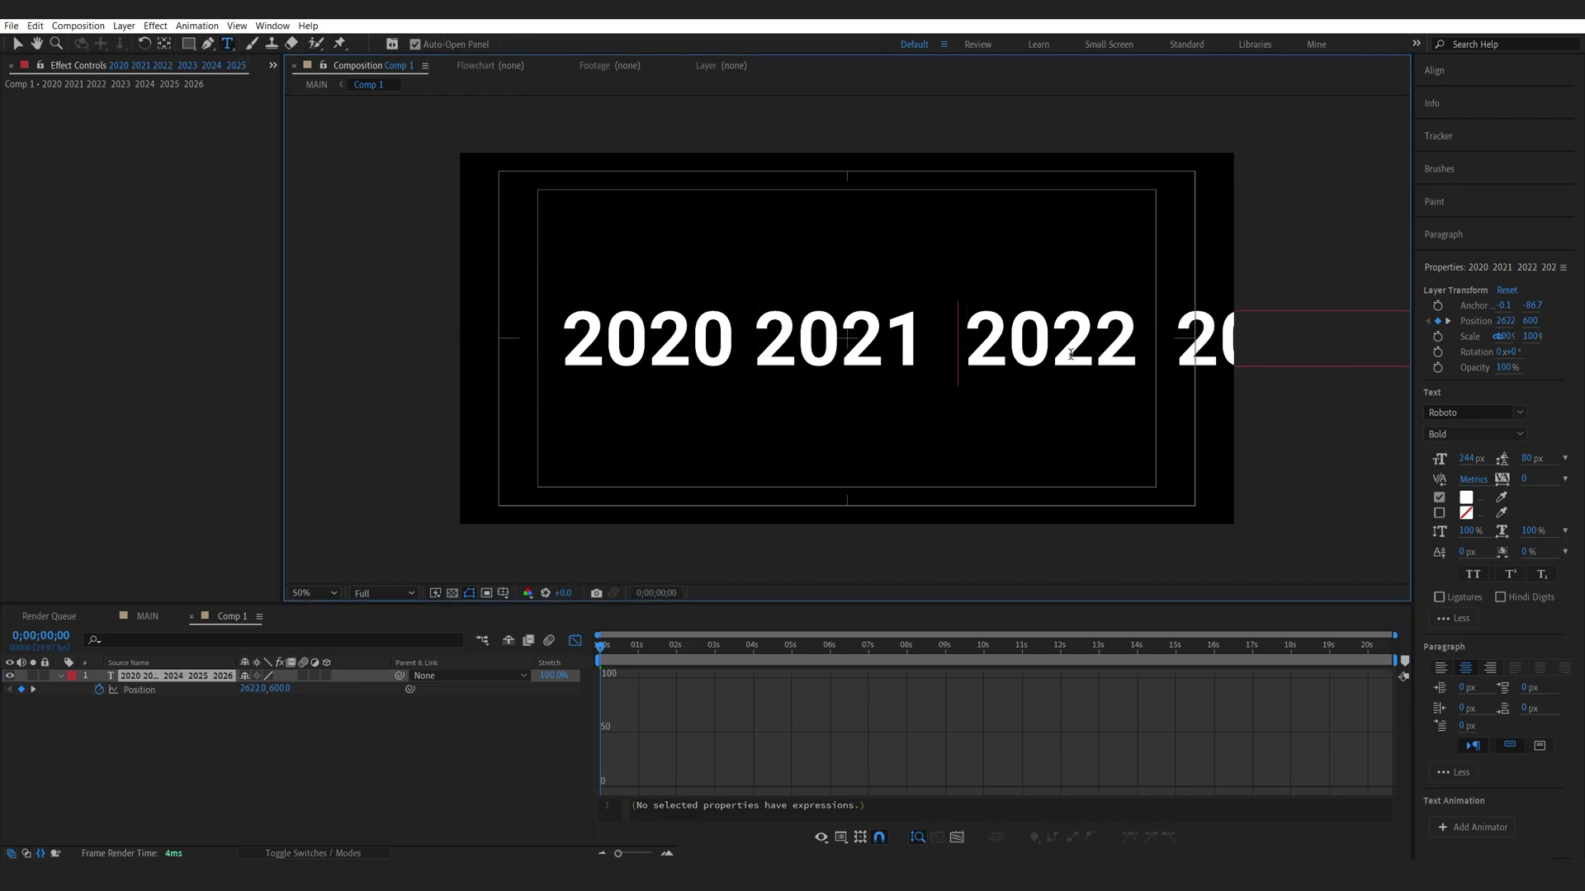
key("BackSpace")
left_click(1158, 339)
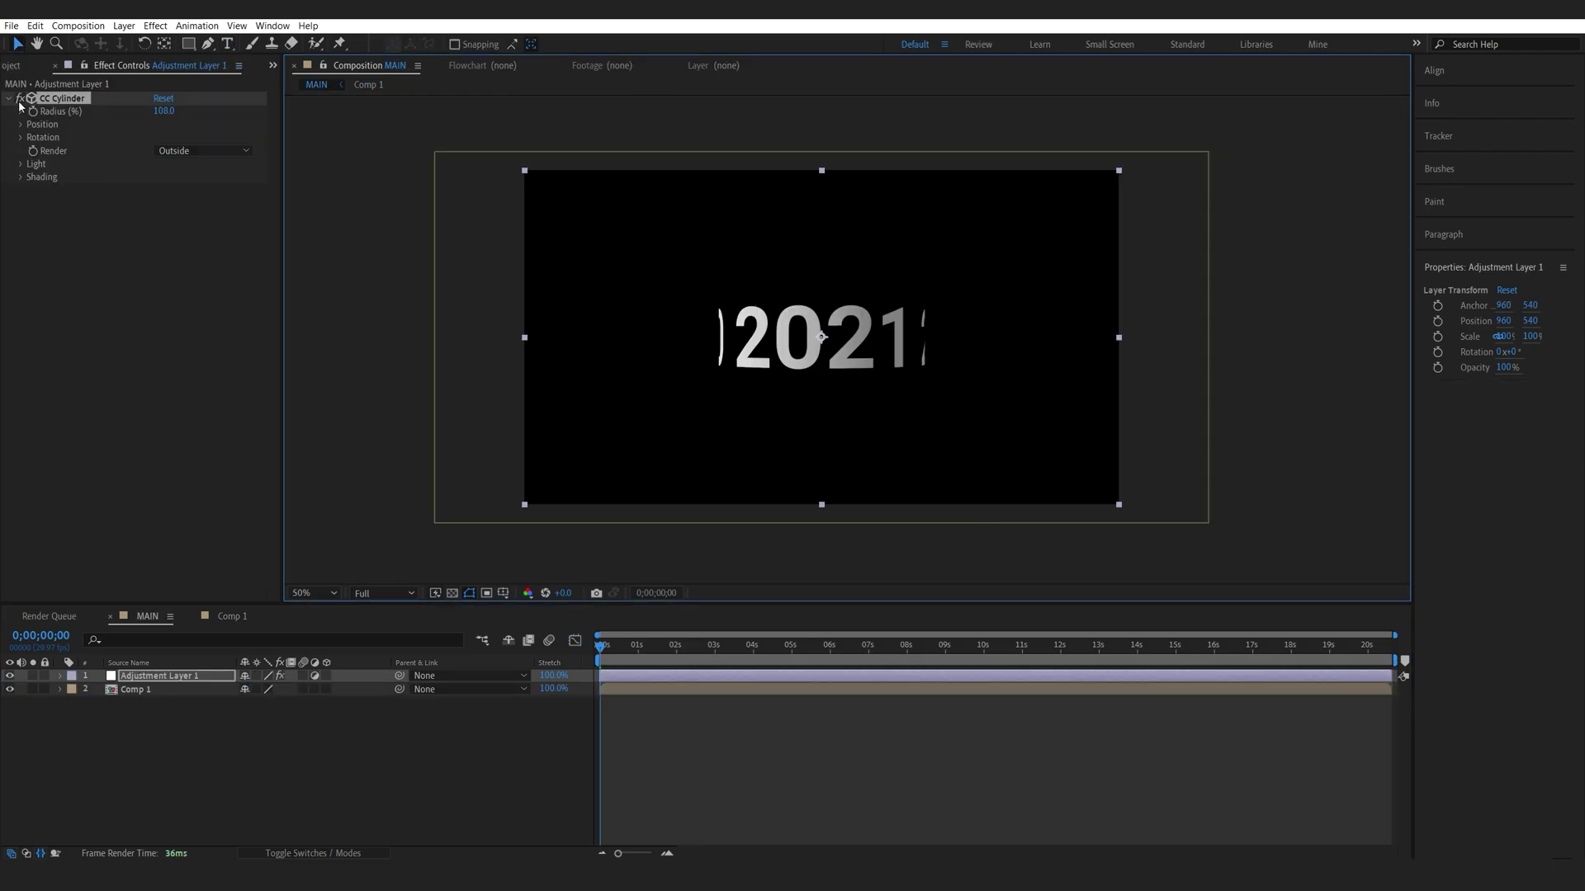
Disable CC Cylinder, apply CC Sphere at radius 344 rendering Outside, and preview to 0;00;02;27.
left_click(19, 98)
key("ctrl+space")
type("cc s")
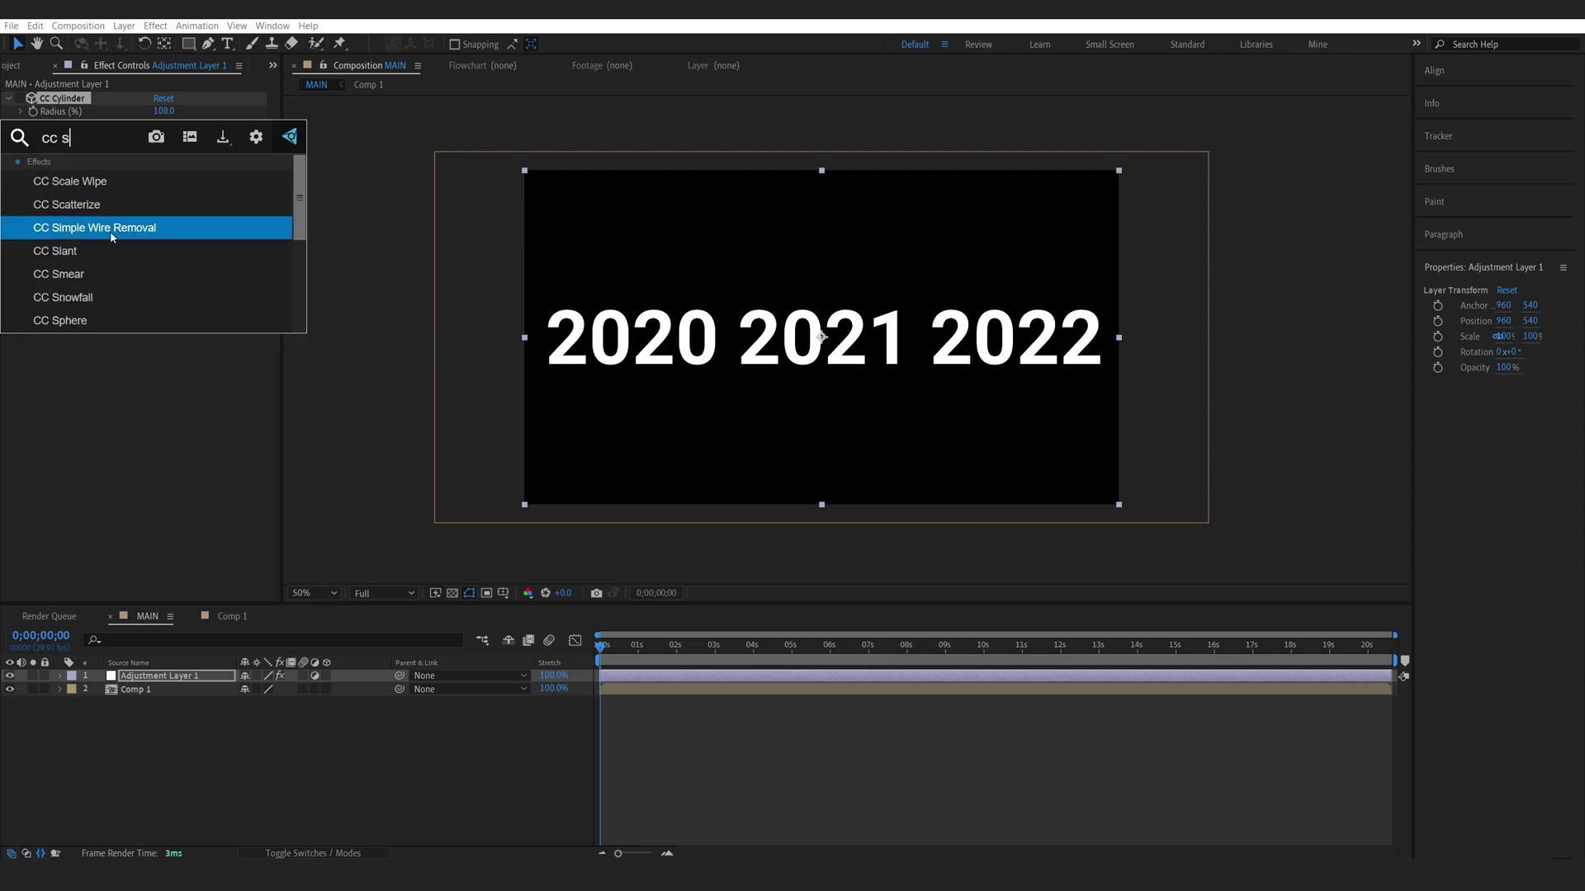
left_click(106, 318)
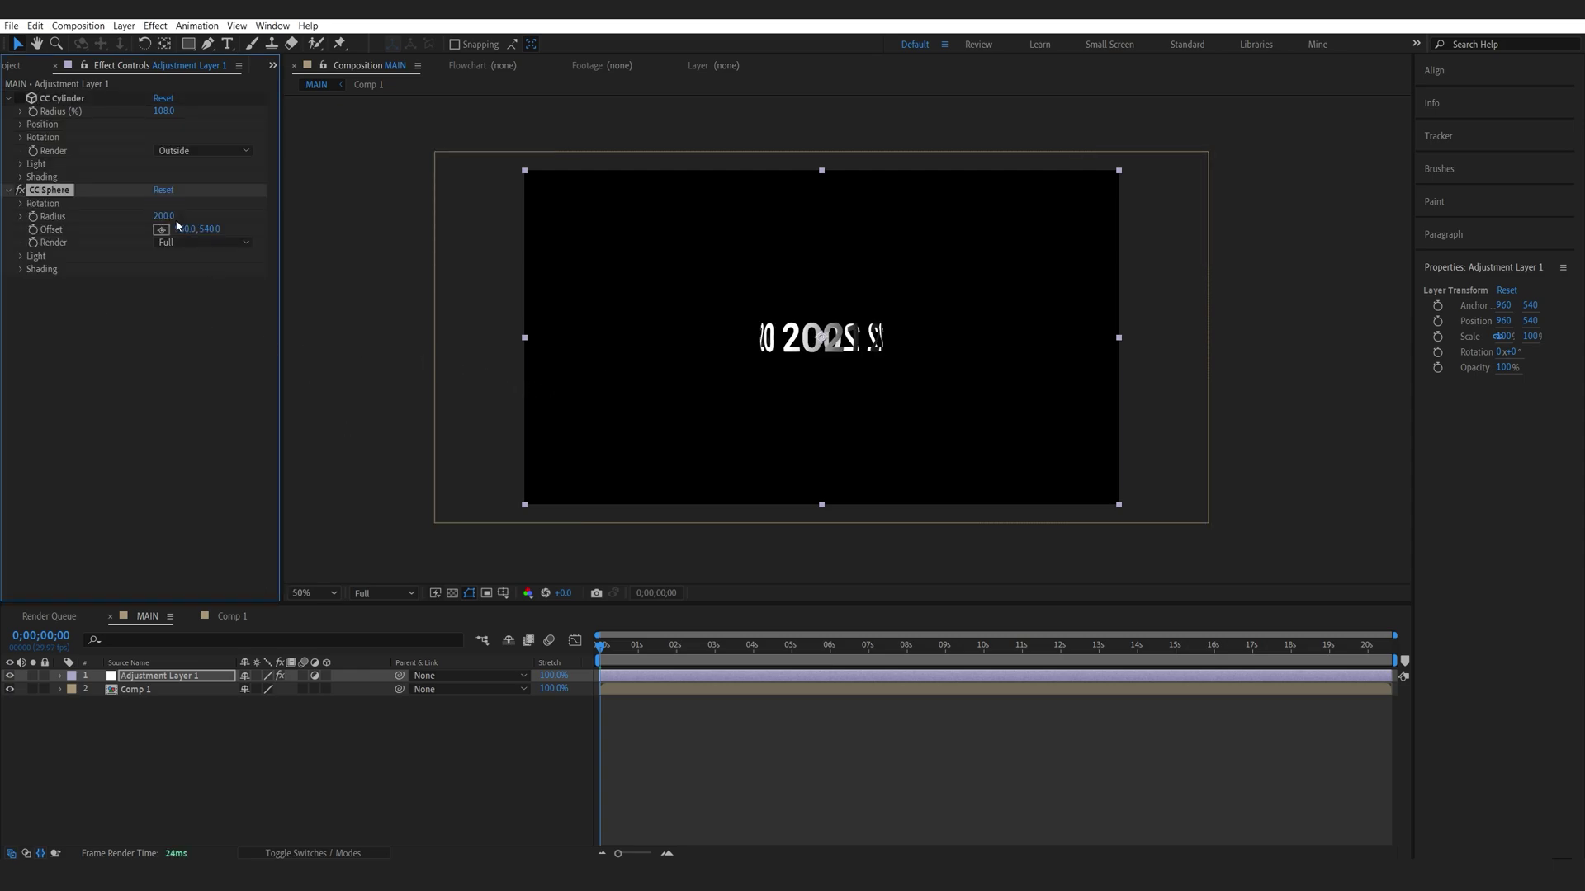
left_click_drag(177, 225, 285, 222)
left_click(184, 246)
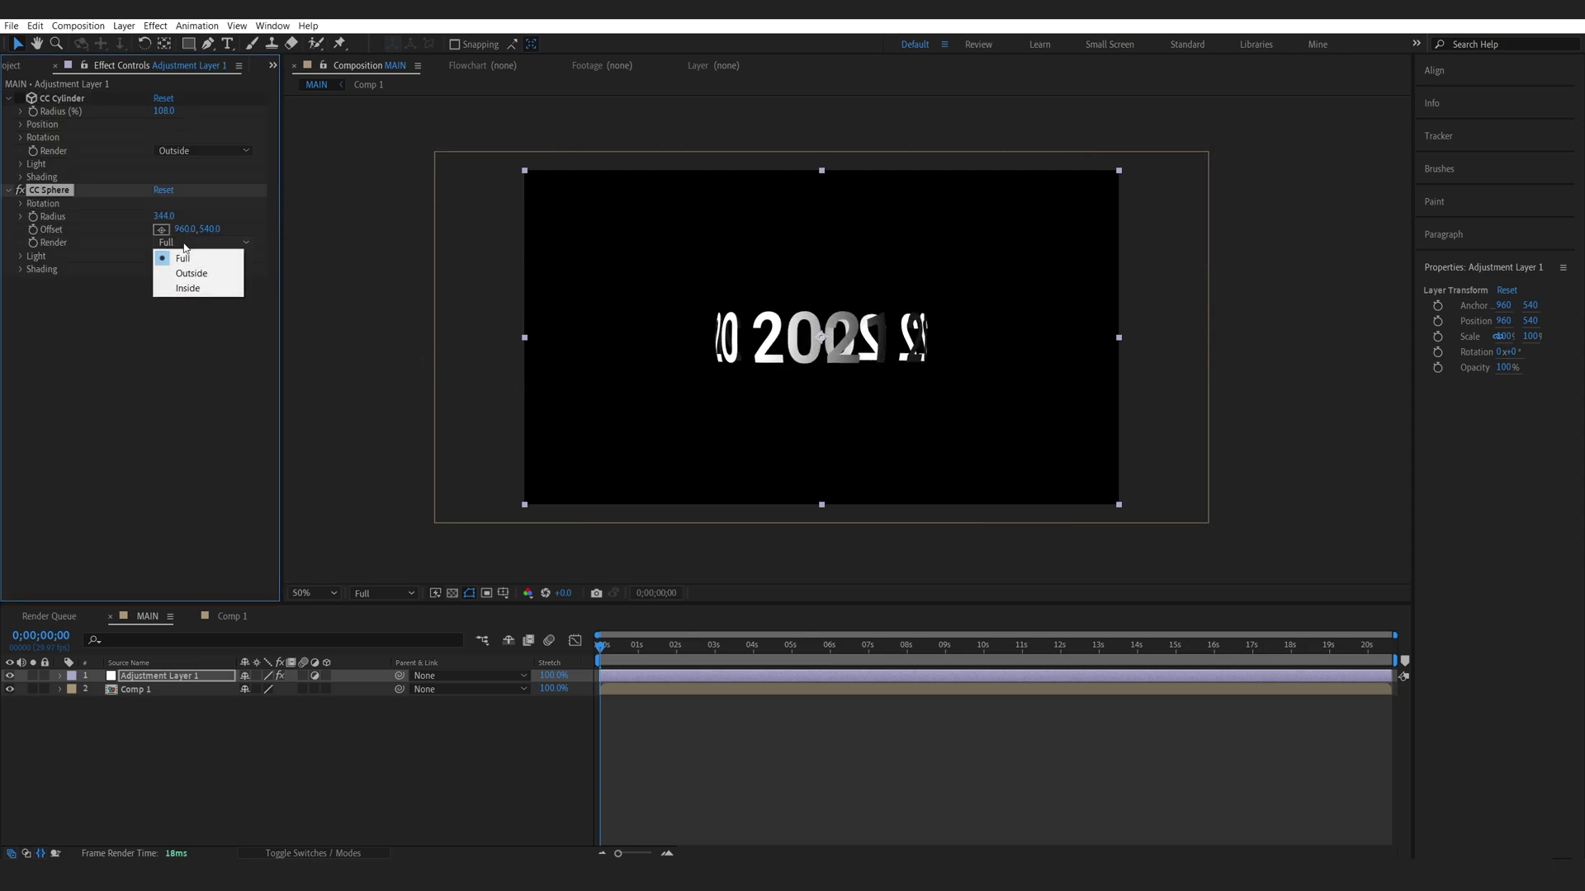
left_click(191, 275)
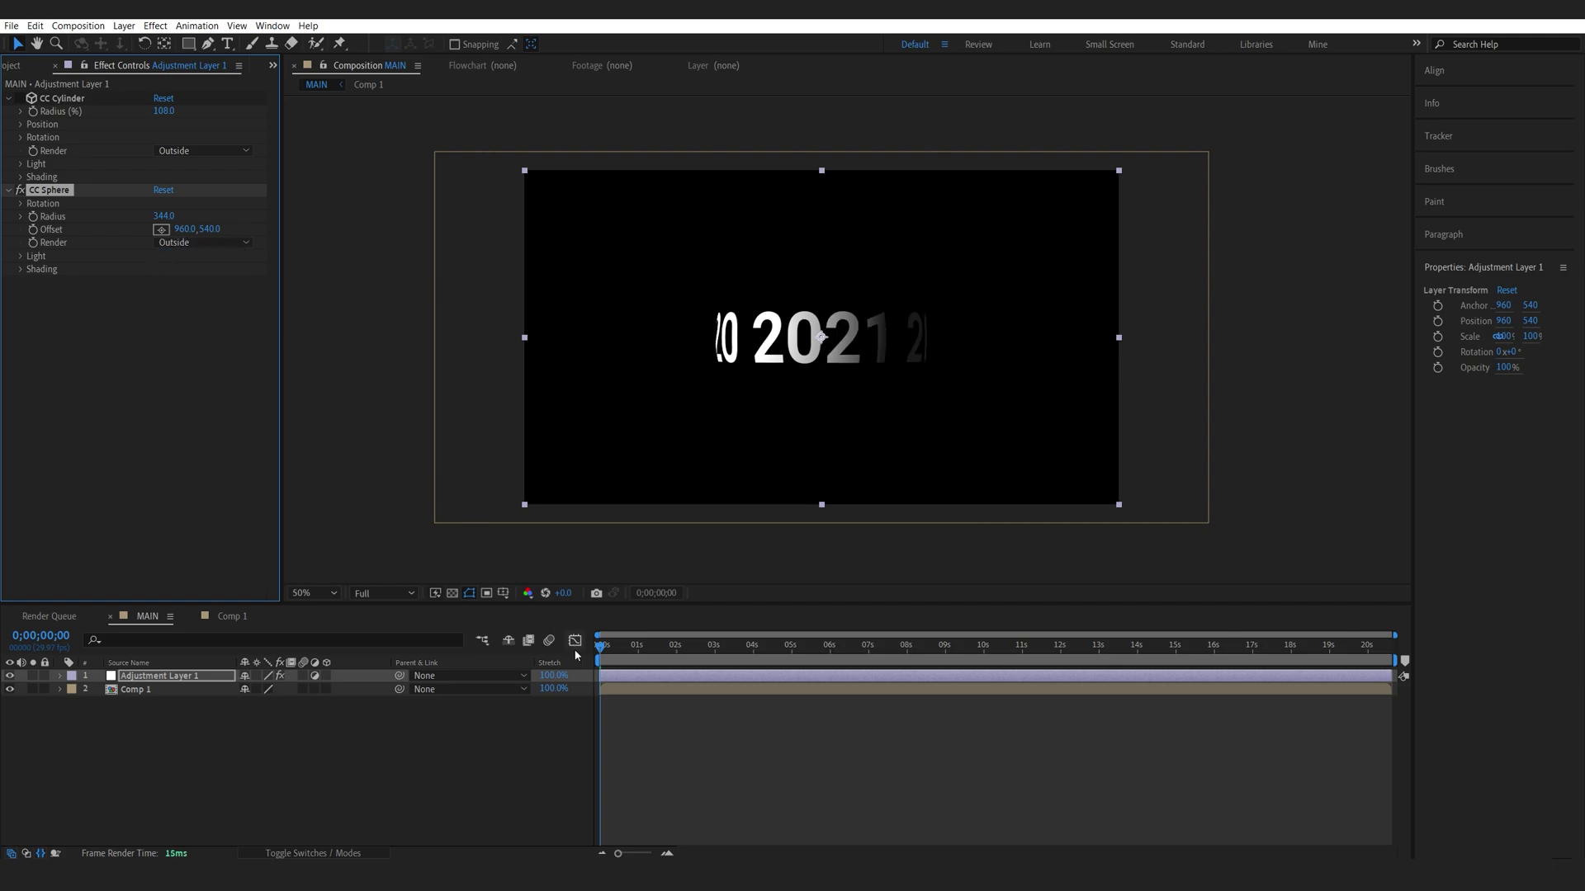
key("space")
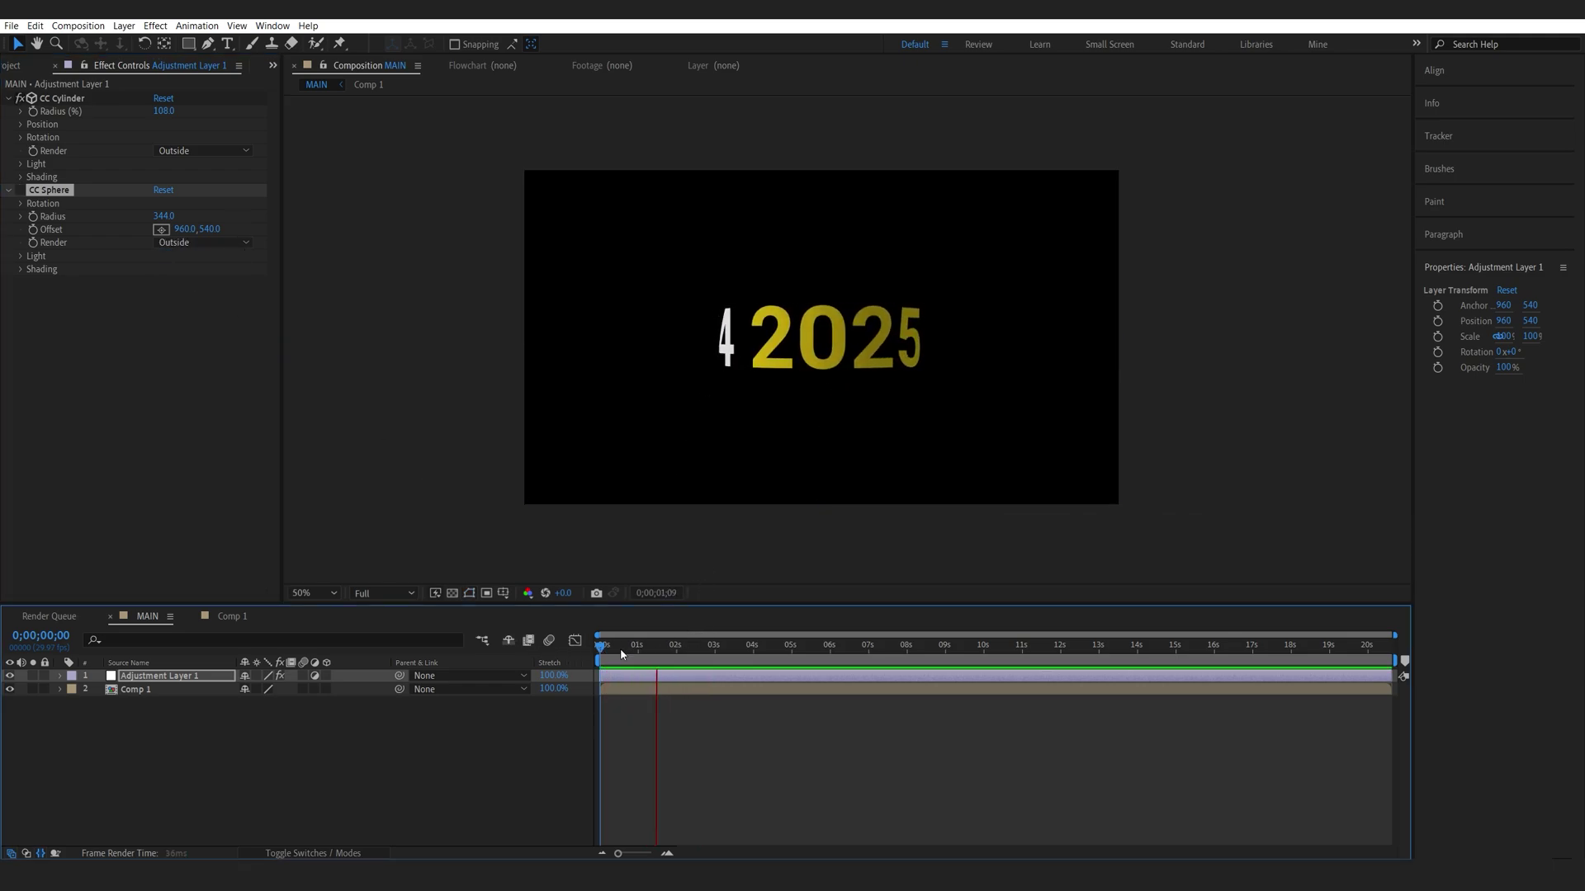
left_click(710, 652)
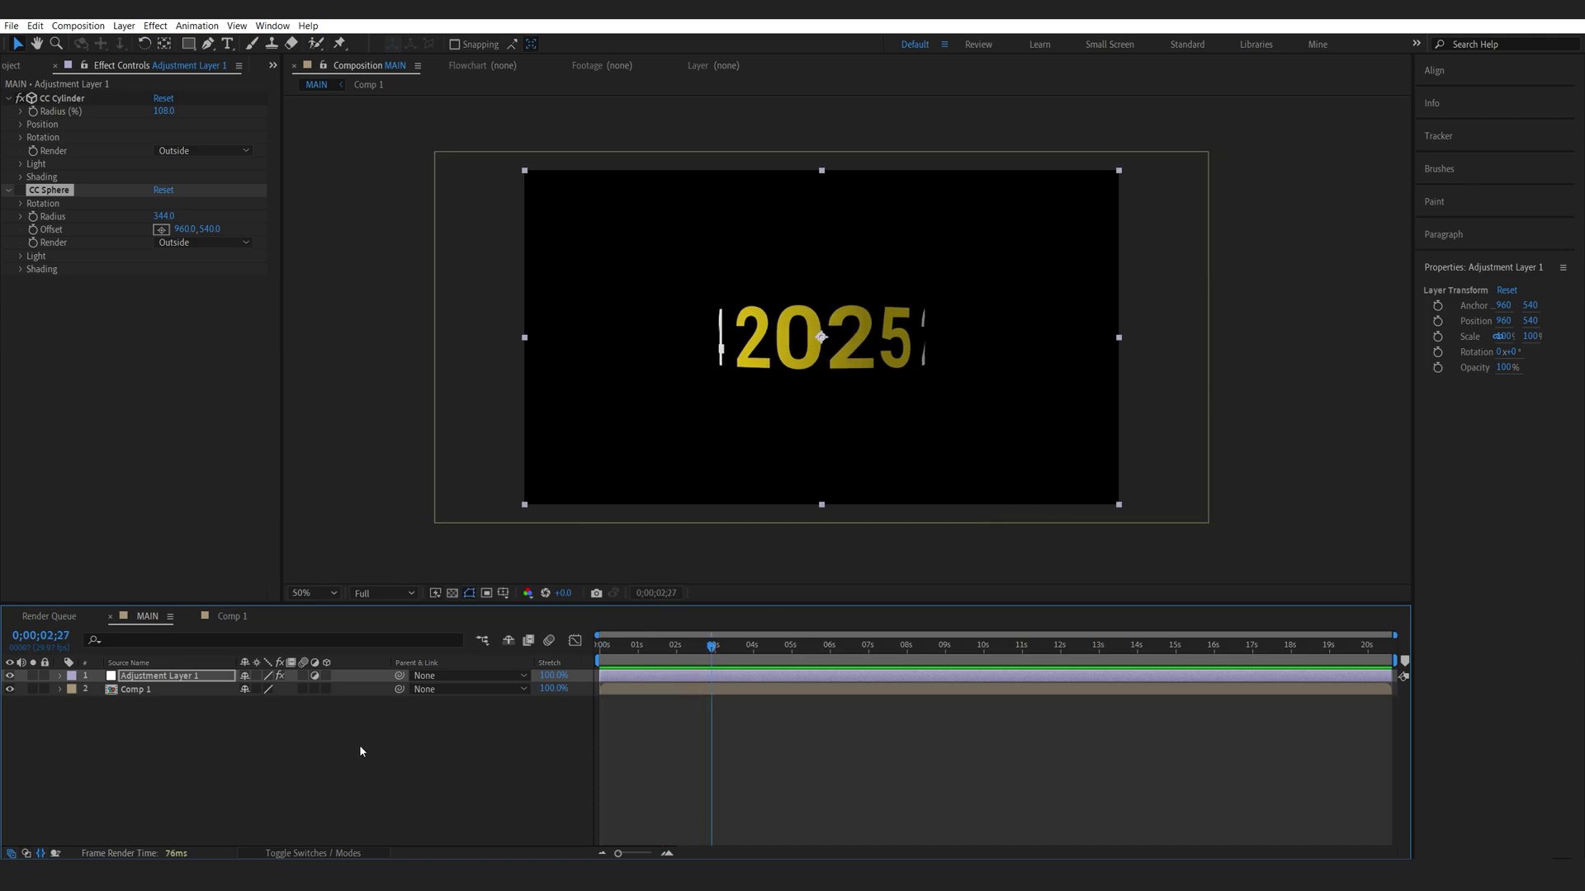
In Comp 1, draw a straight Pen-tool line just below the row of years.
left_click(232, 617)
left_click(350, 725)
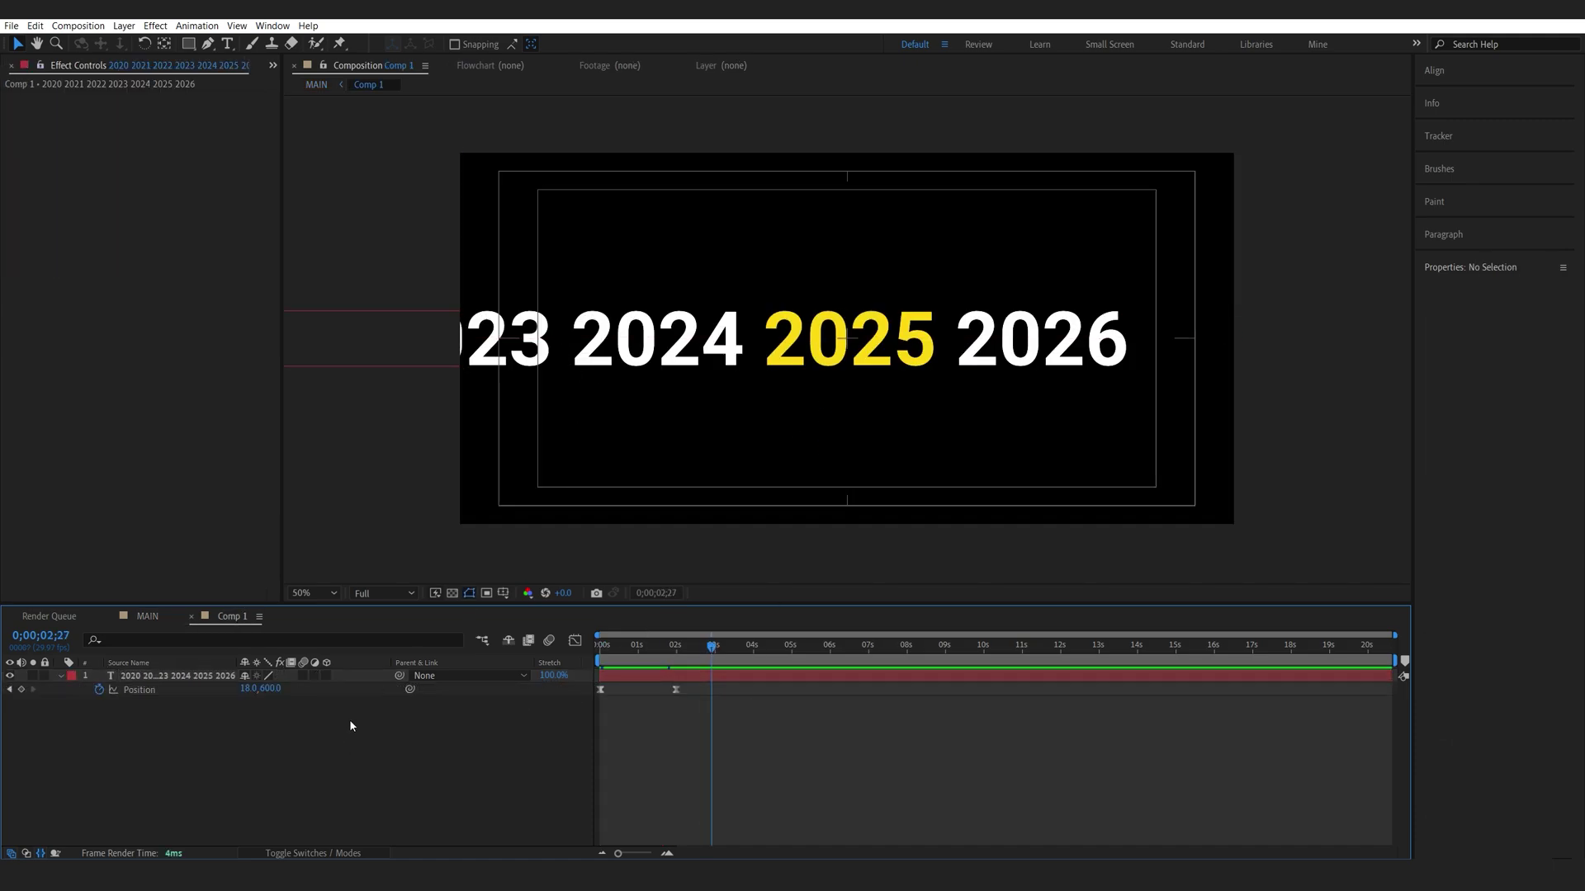
key("g")
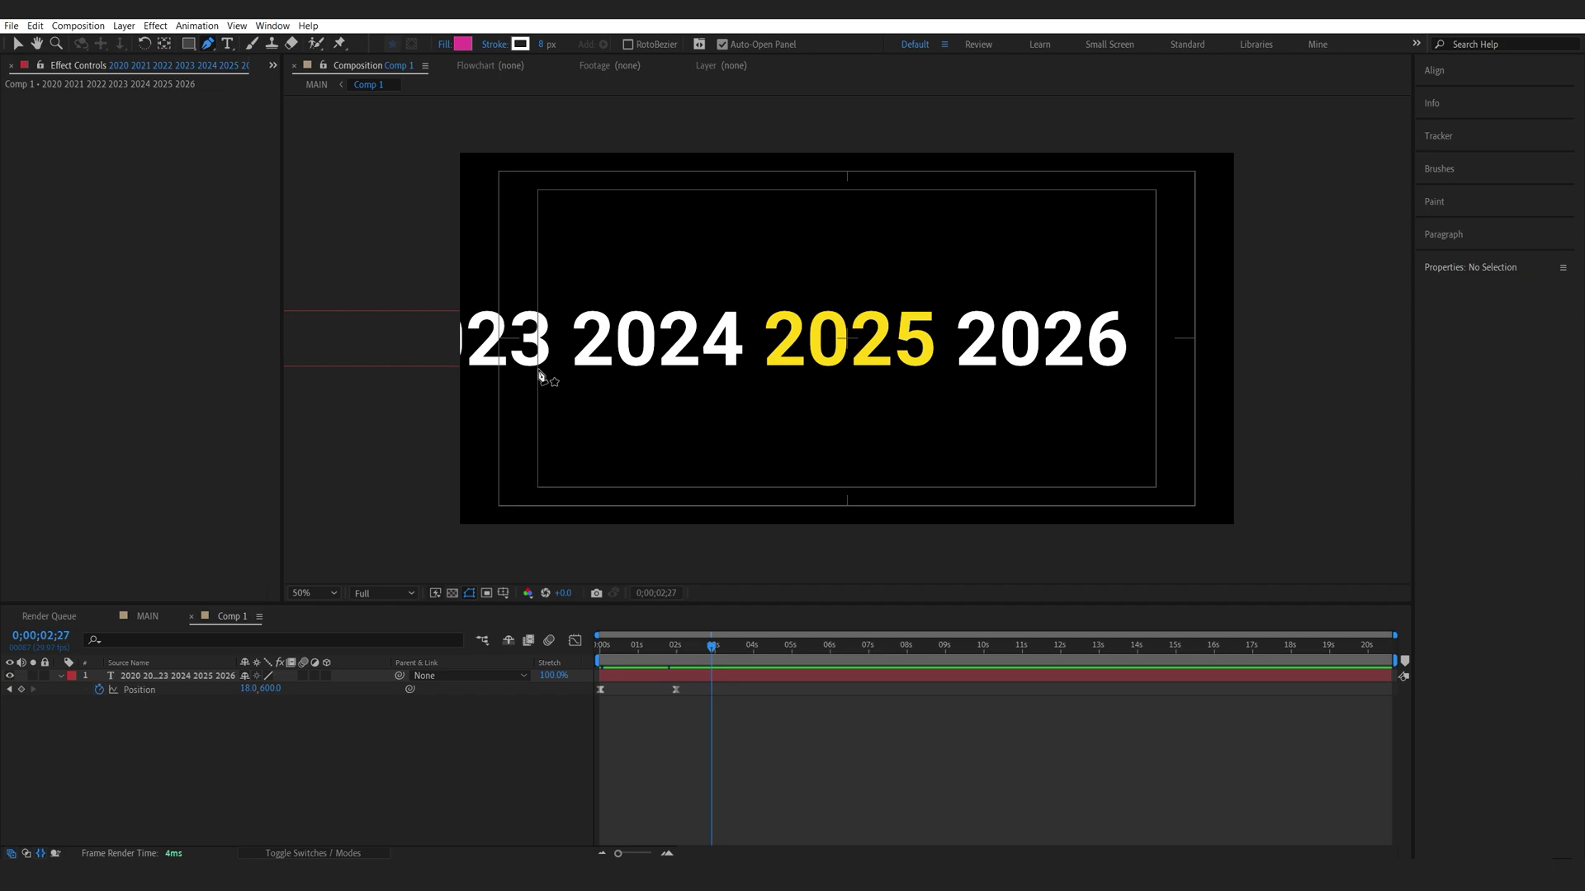
left_click(538, 370)
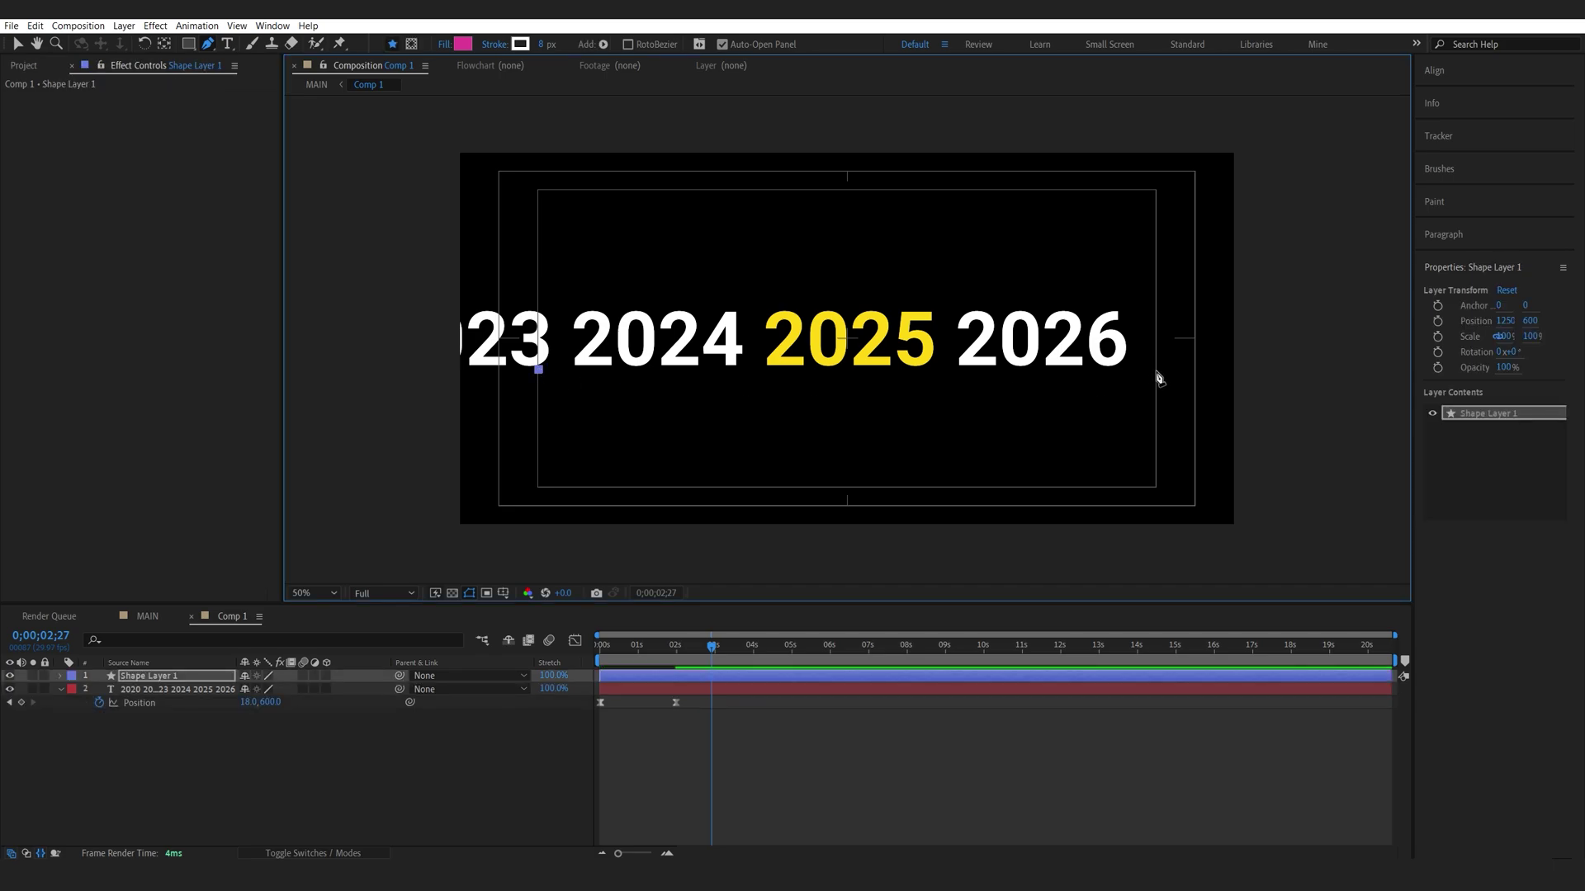
left_click(1156, 370)
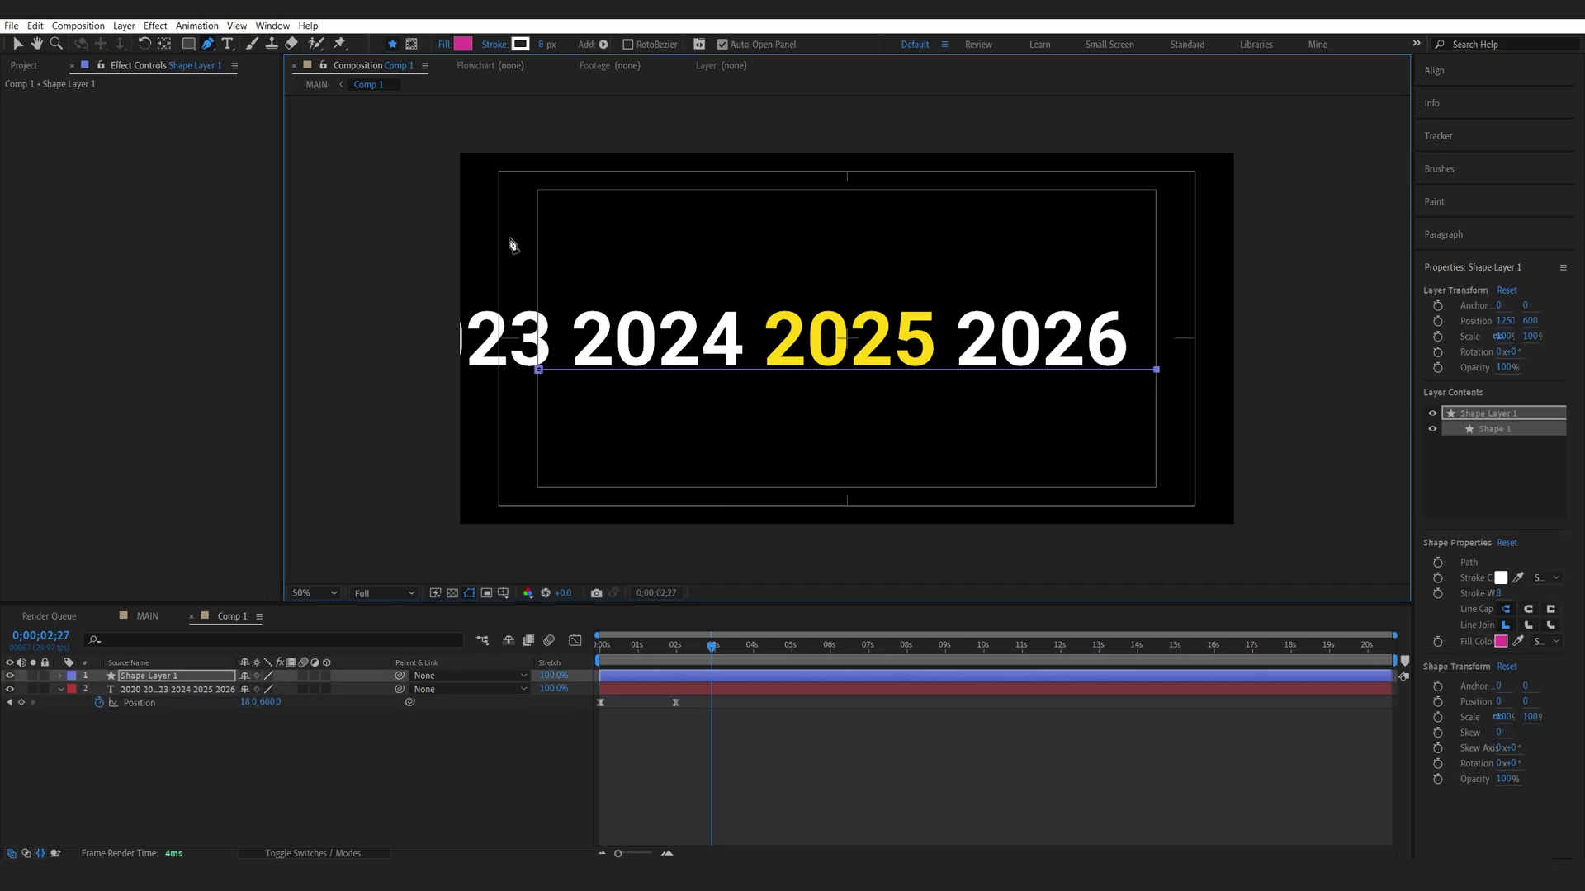
Expand the shape layer down to Stroke 1's Taper settings.
left_click(61, 676)
left_click(74, 690)
left_click(88, 703)
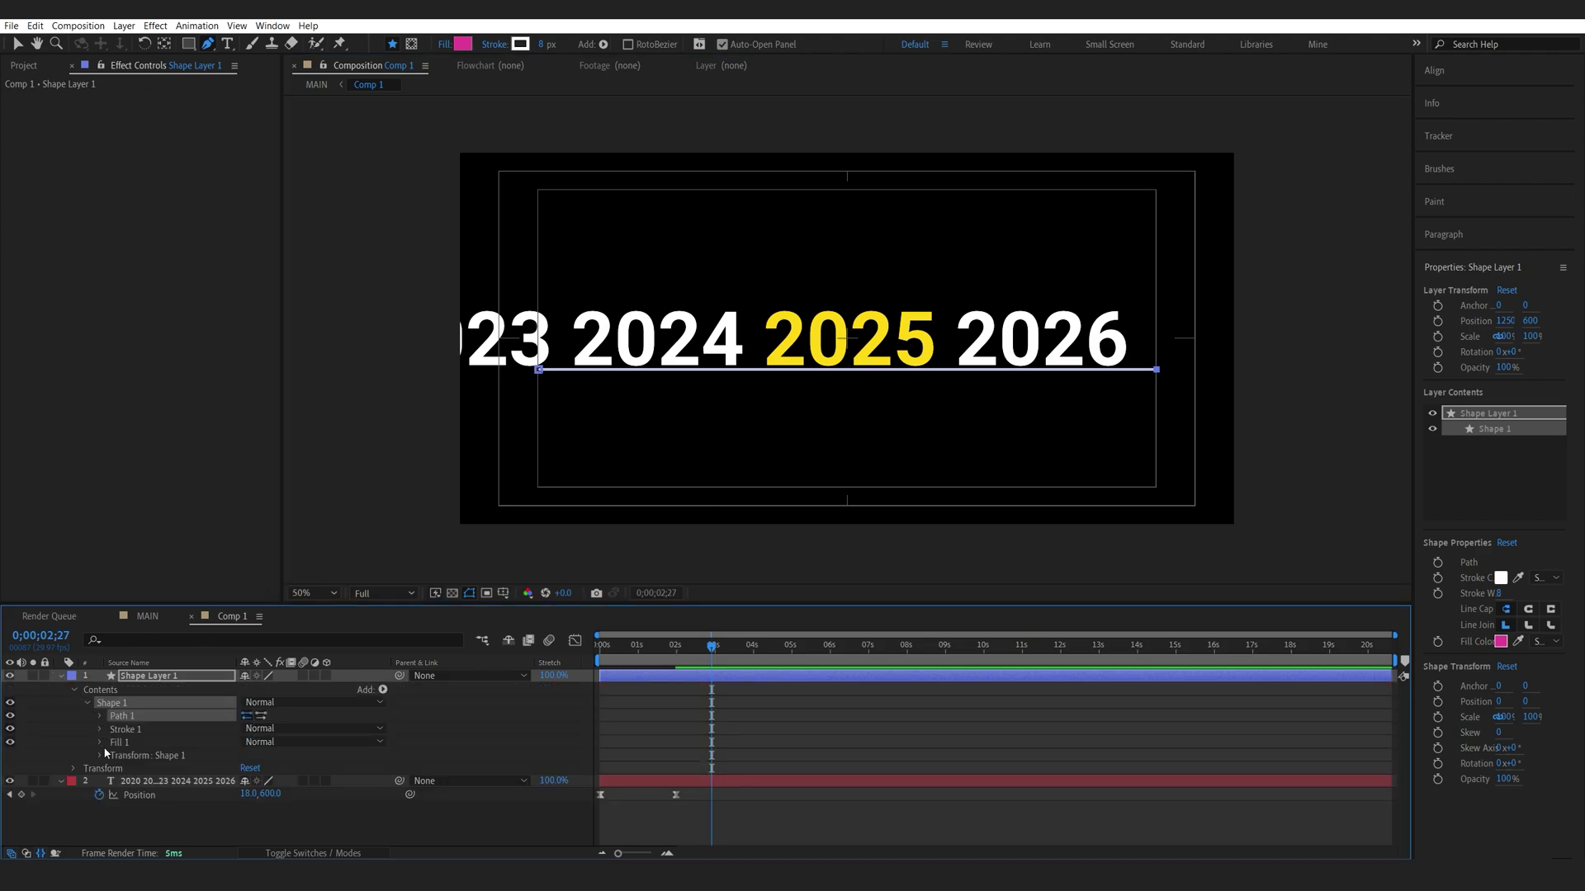
left_click(100, 730)
scroll(116, 743, "down", 1)
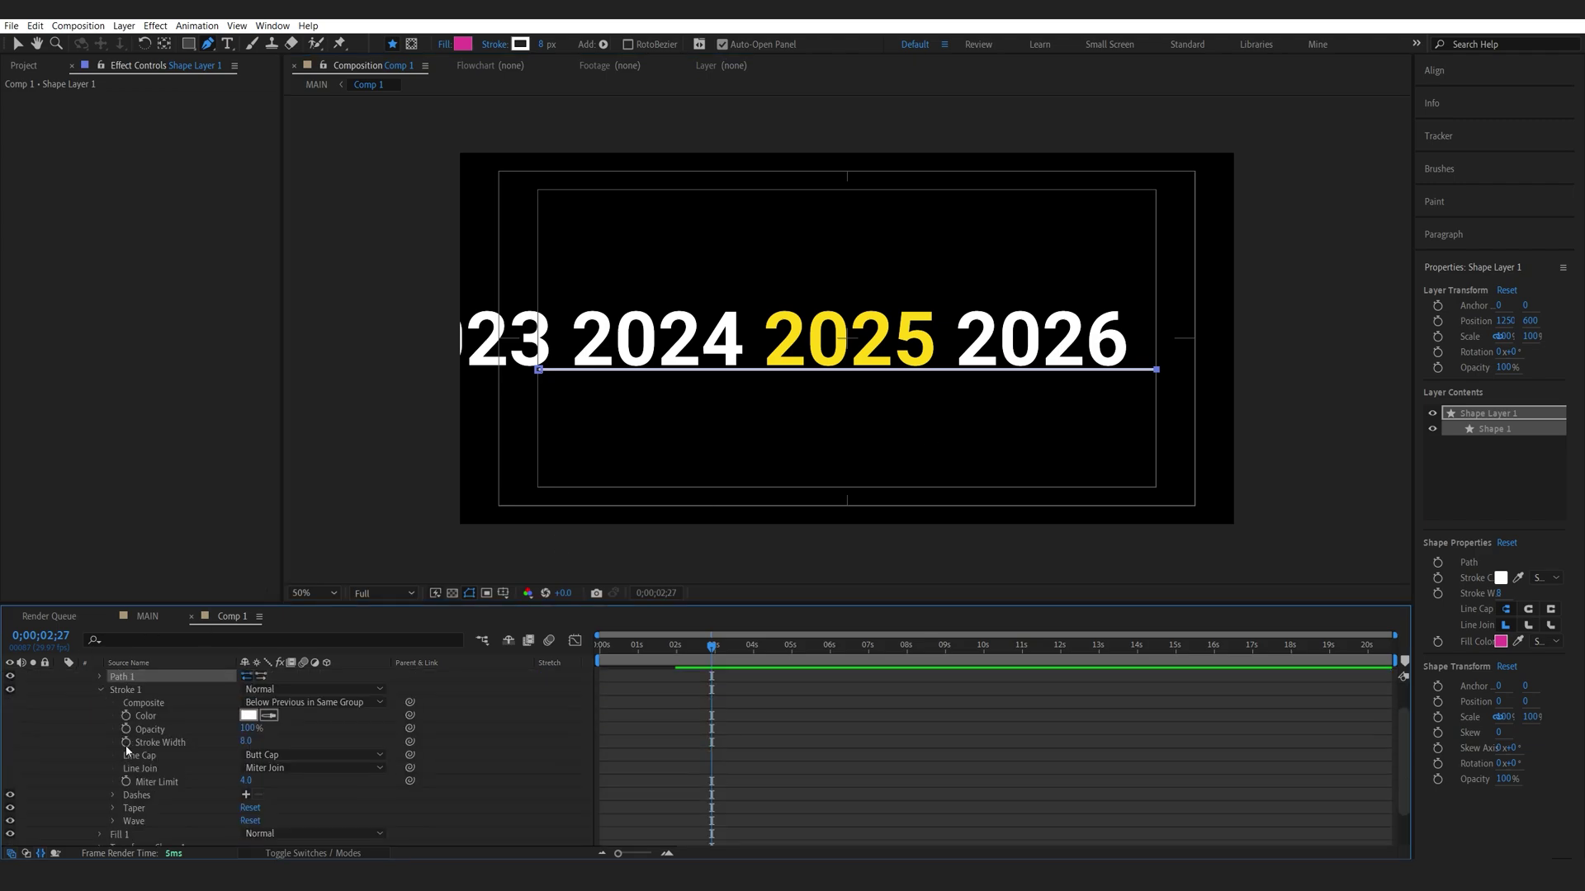
left_click(112, 808)
scroll(116, 792, "down", 3)
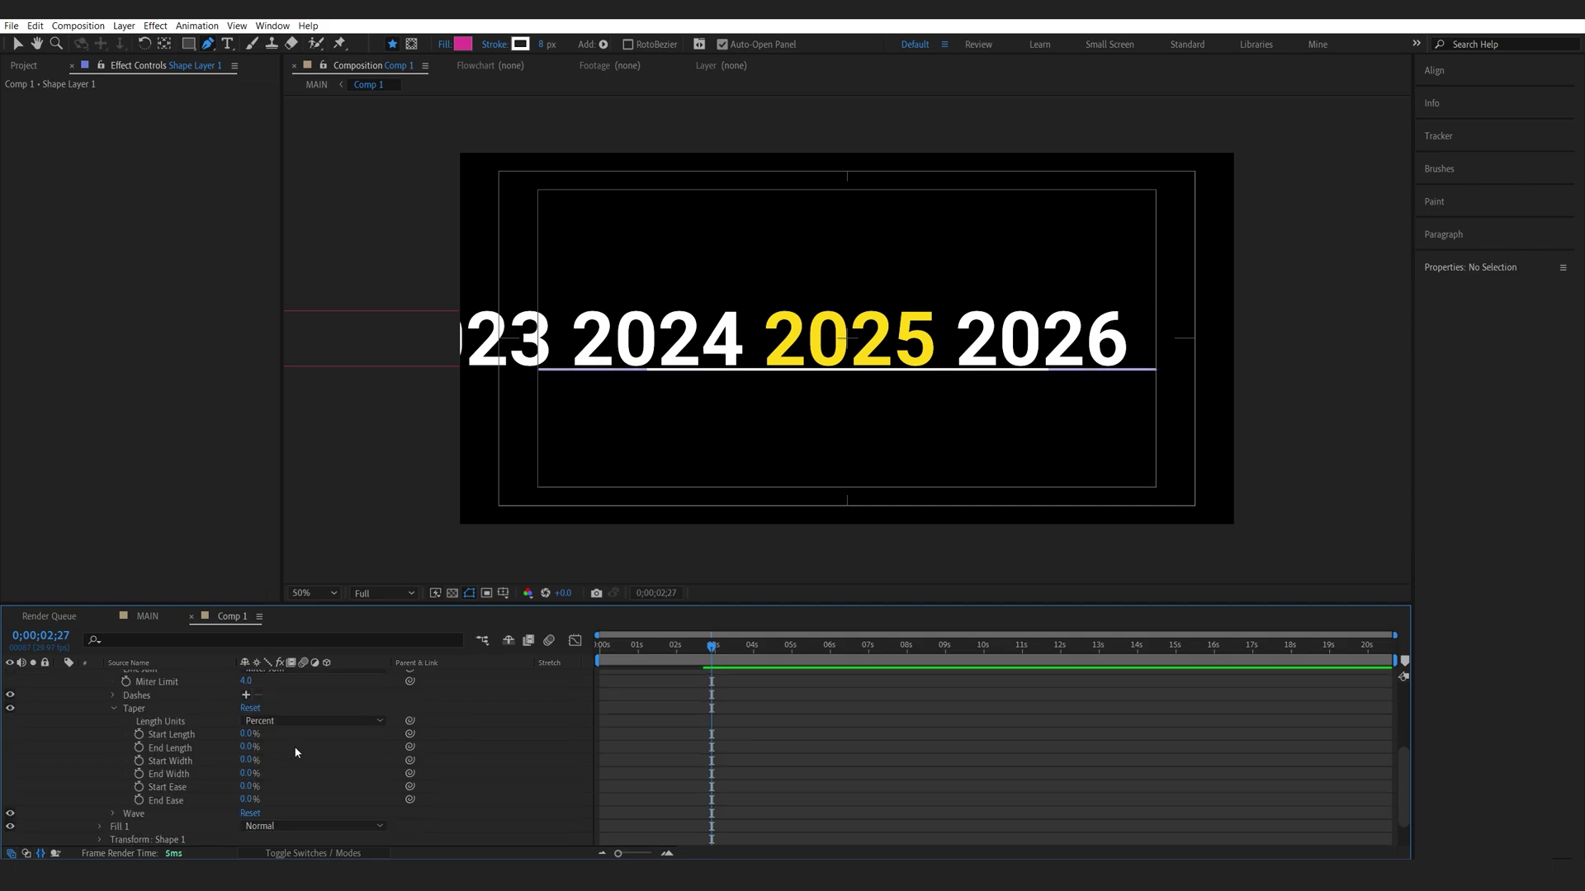
Set the taper Start Length and End Length both to 80%.
left_click(245, 734)
type("80")
key("Tab")
type("80")
key("Return")
scroll(594, 371, "up", 2)
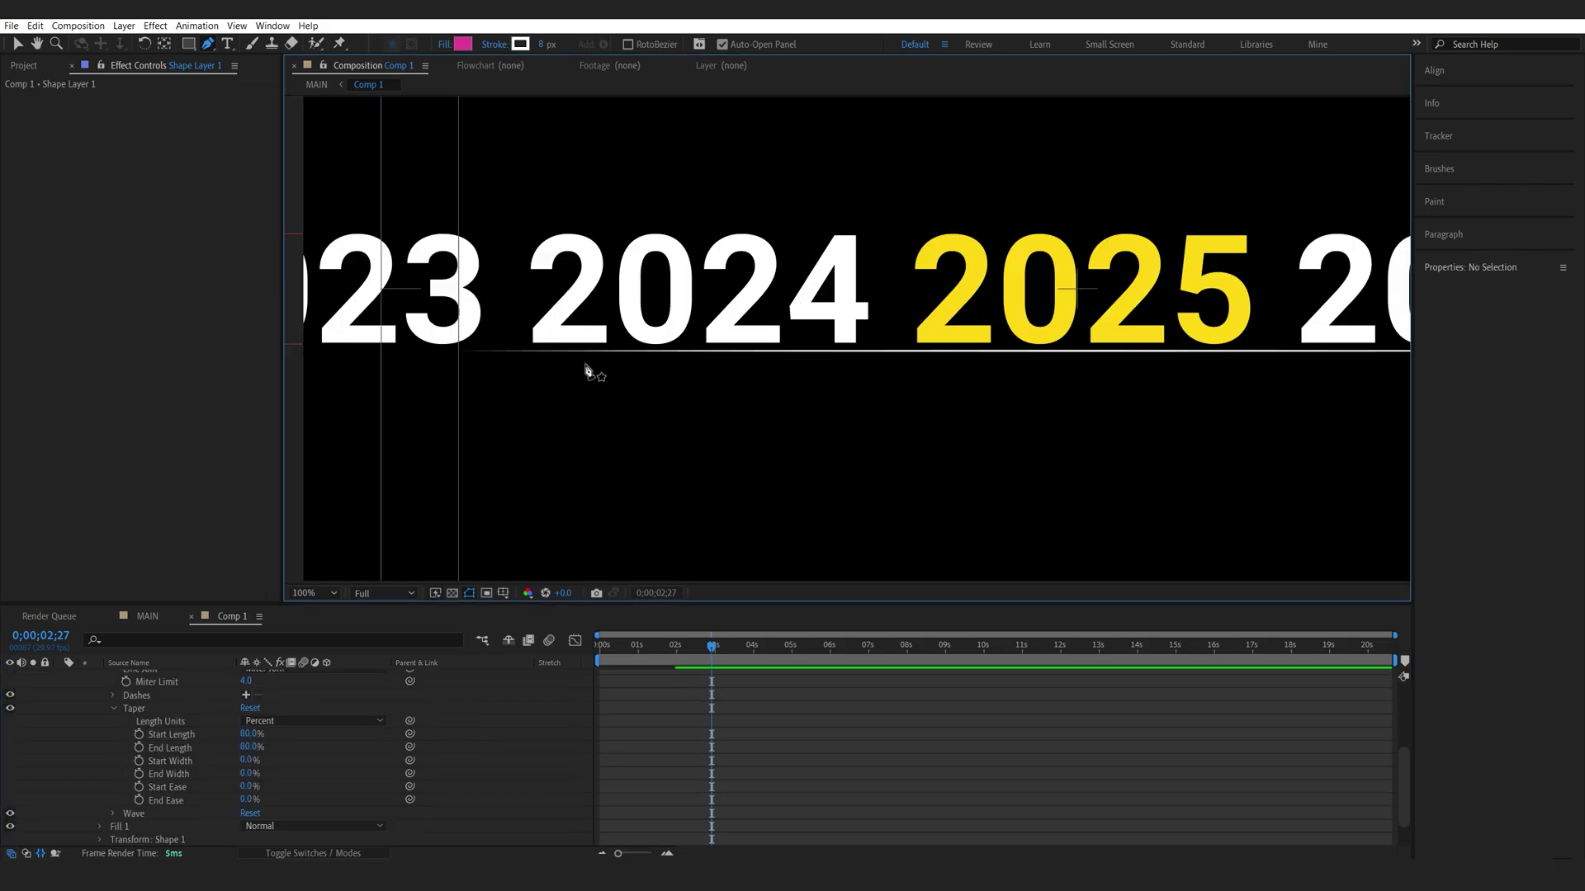
scroll(693, 368, "right", 5)
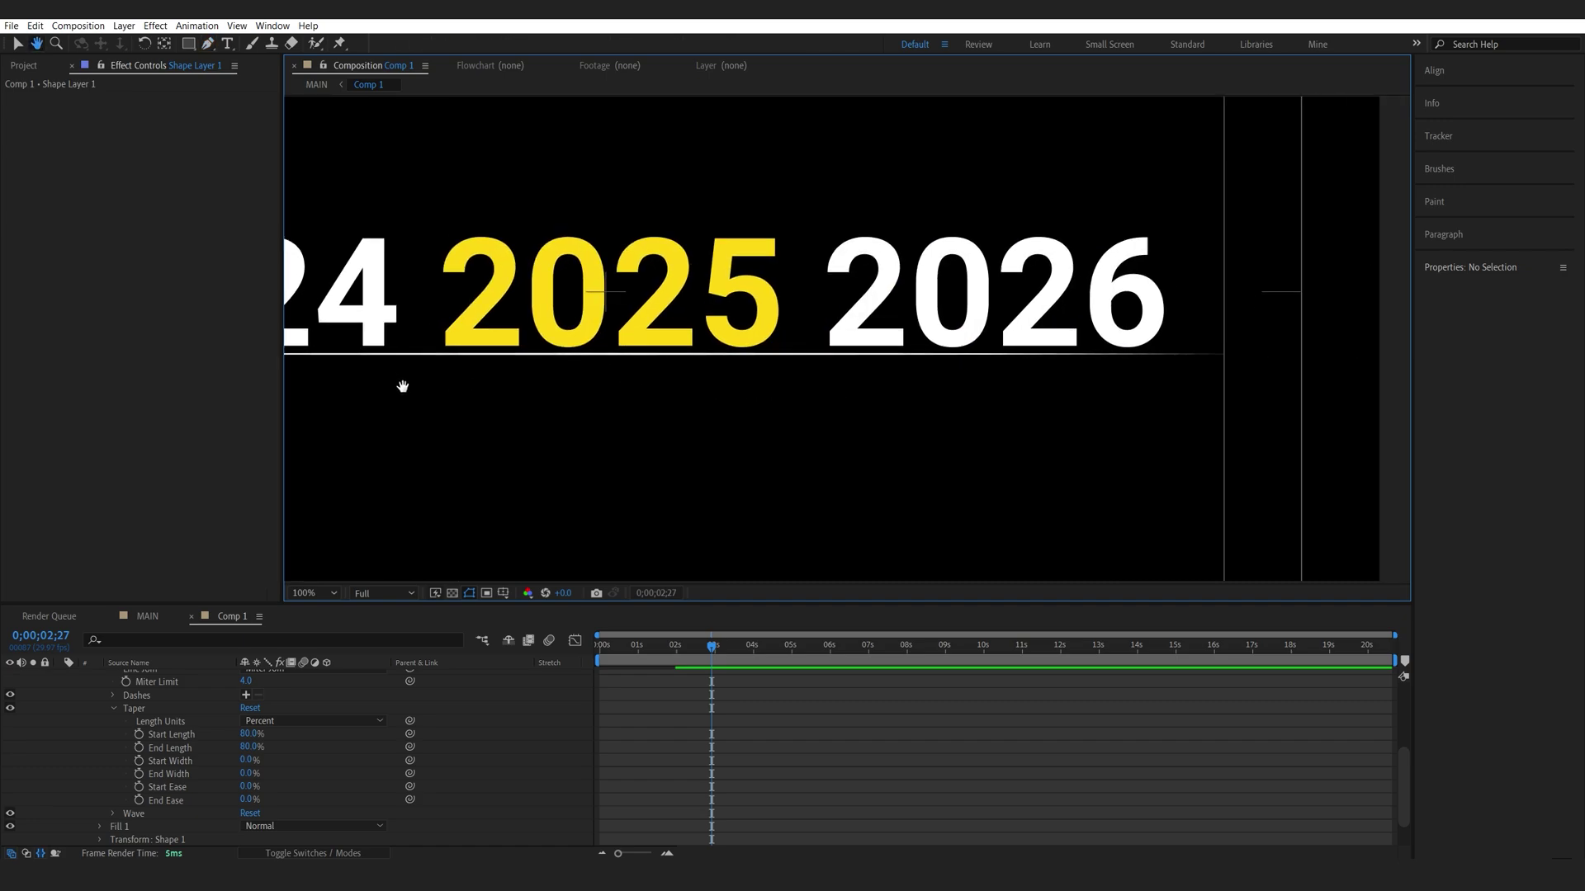
scroll(1081, 413, "left", 3)
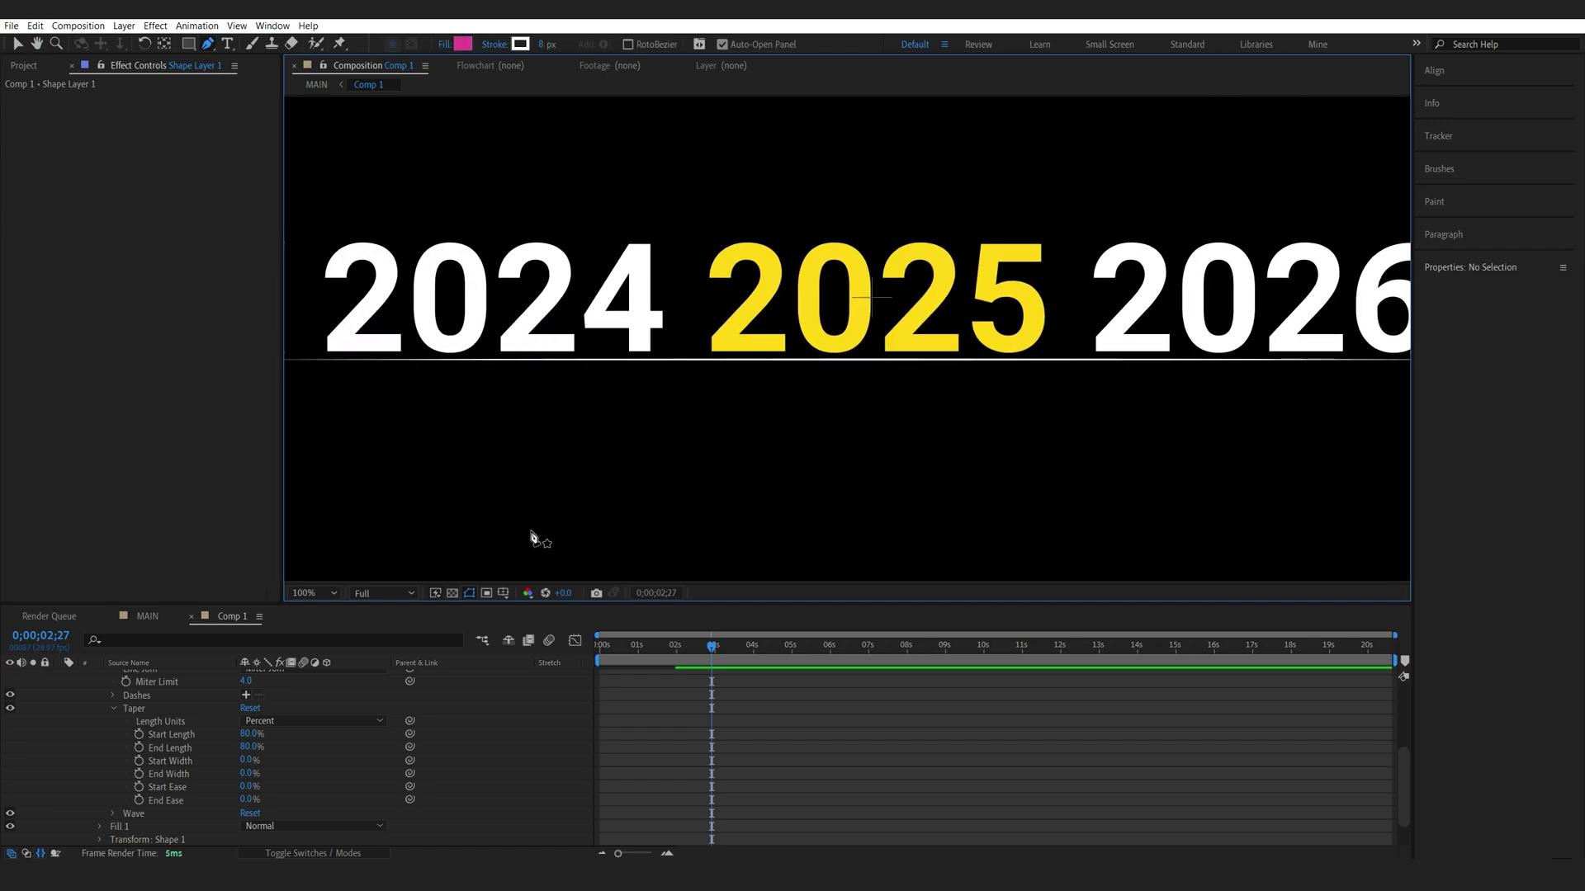
scroll(93, 716, "up", 4)
left_click(141, 680)
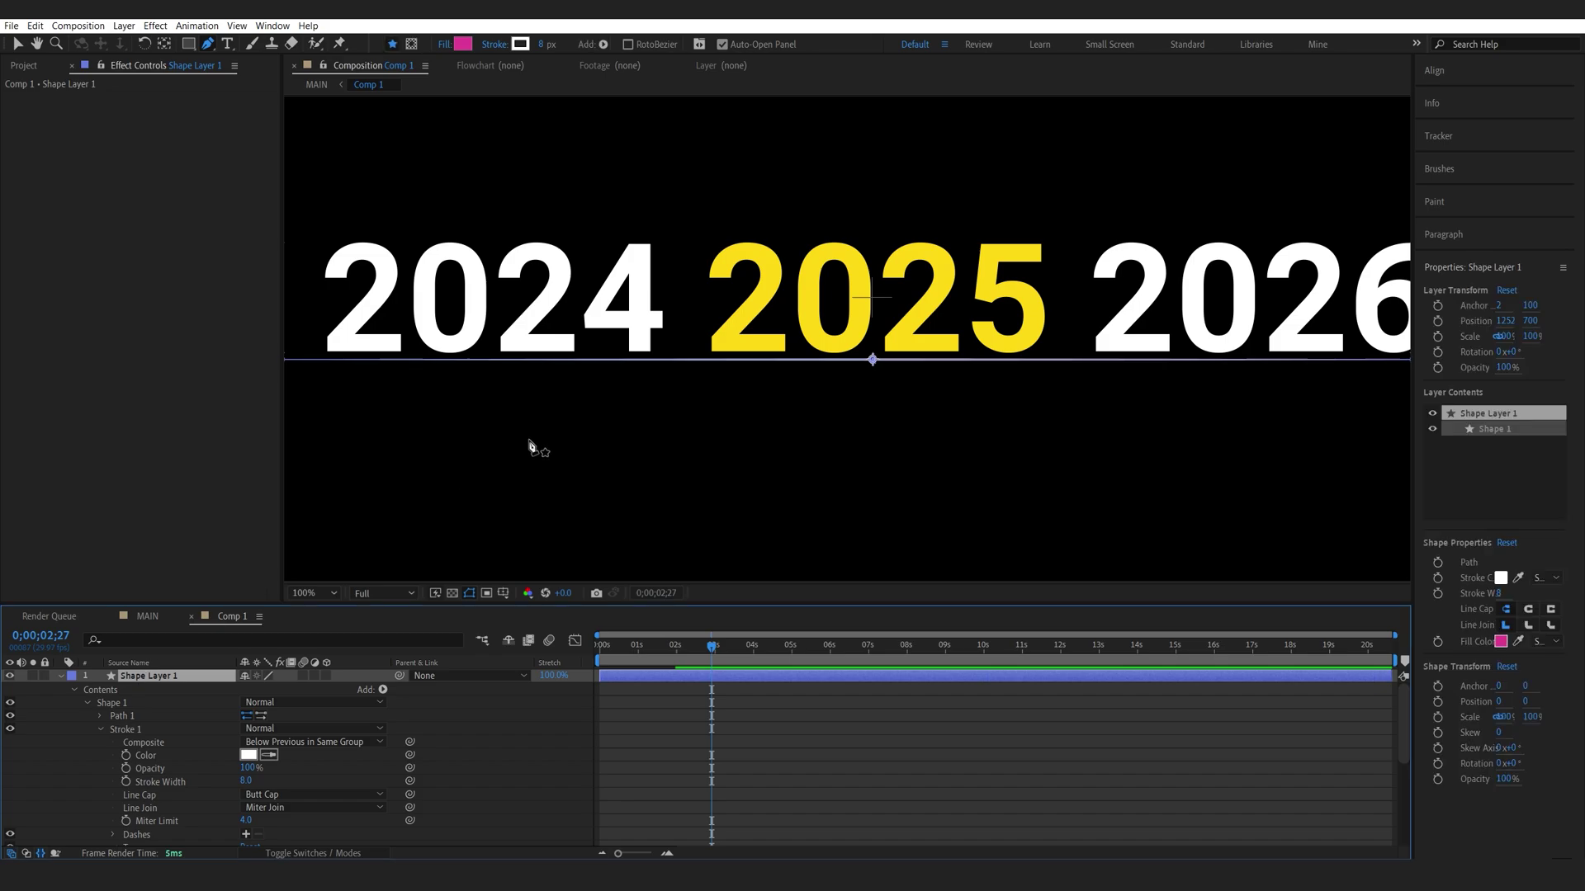
scroll(534, 453, "down", 2)
Duplicate the tapered line and raise the copy's Position Y to 526 above the years.
key("ctrl+d")
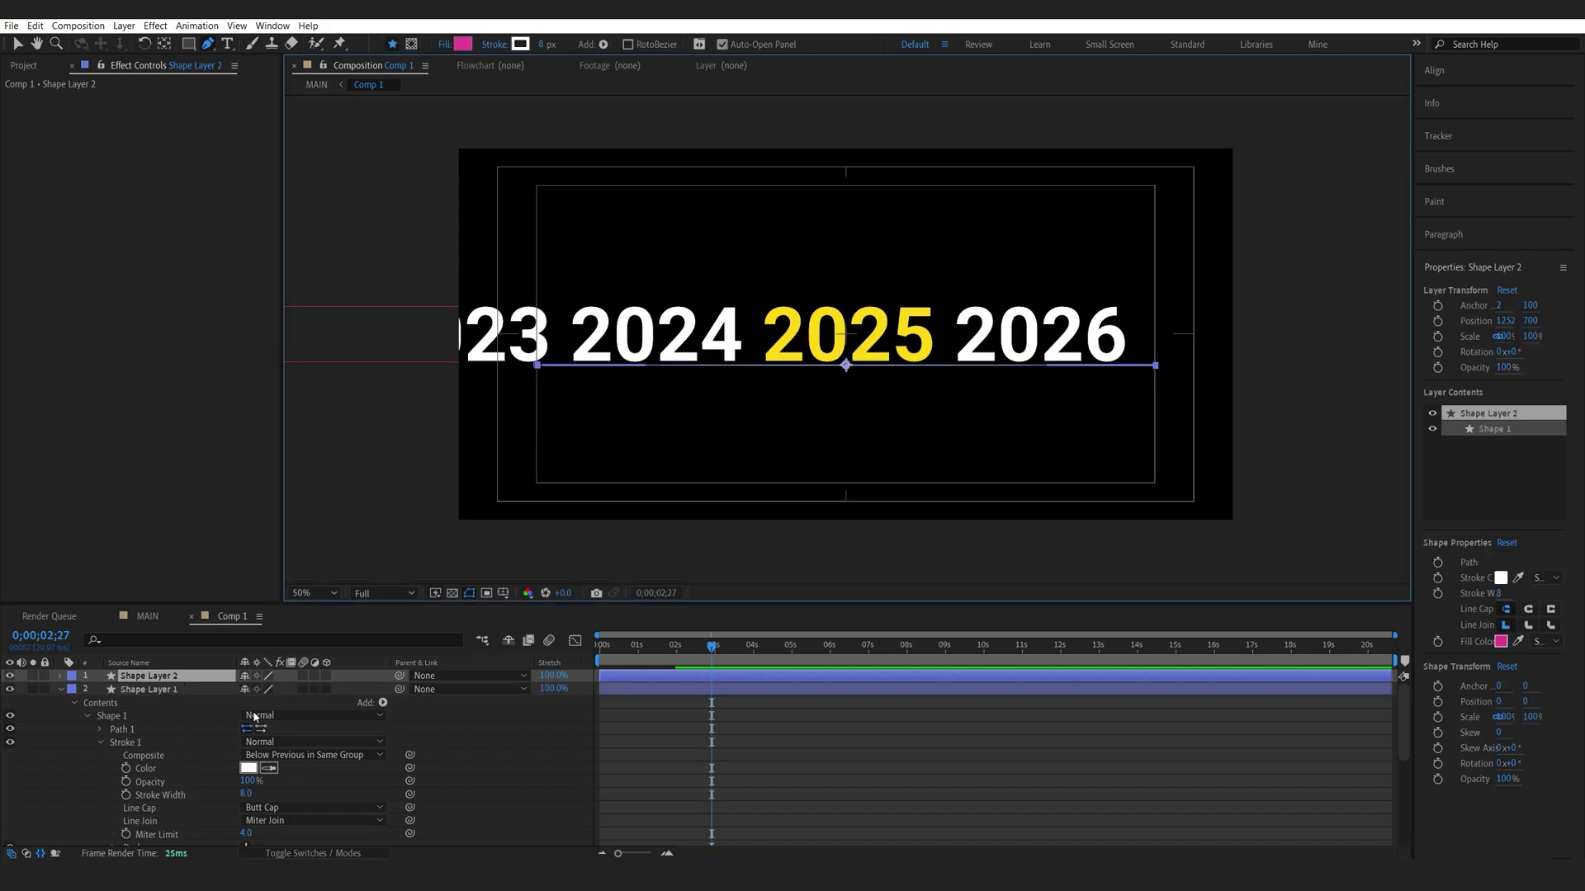
key("p")
left_click_drag(279, 689, 160, 676)
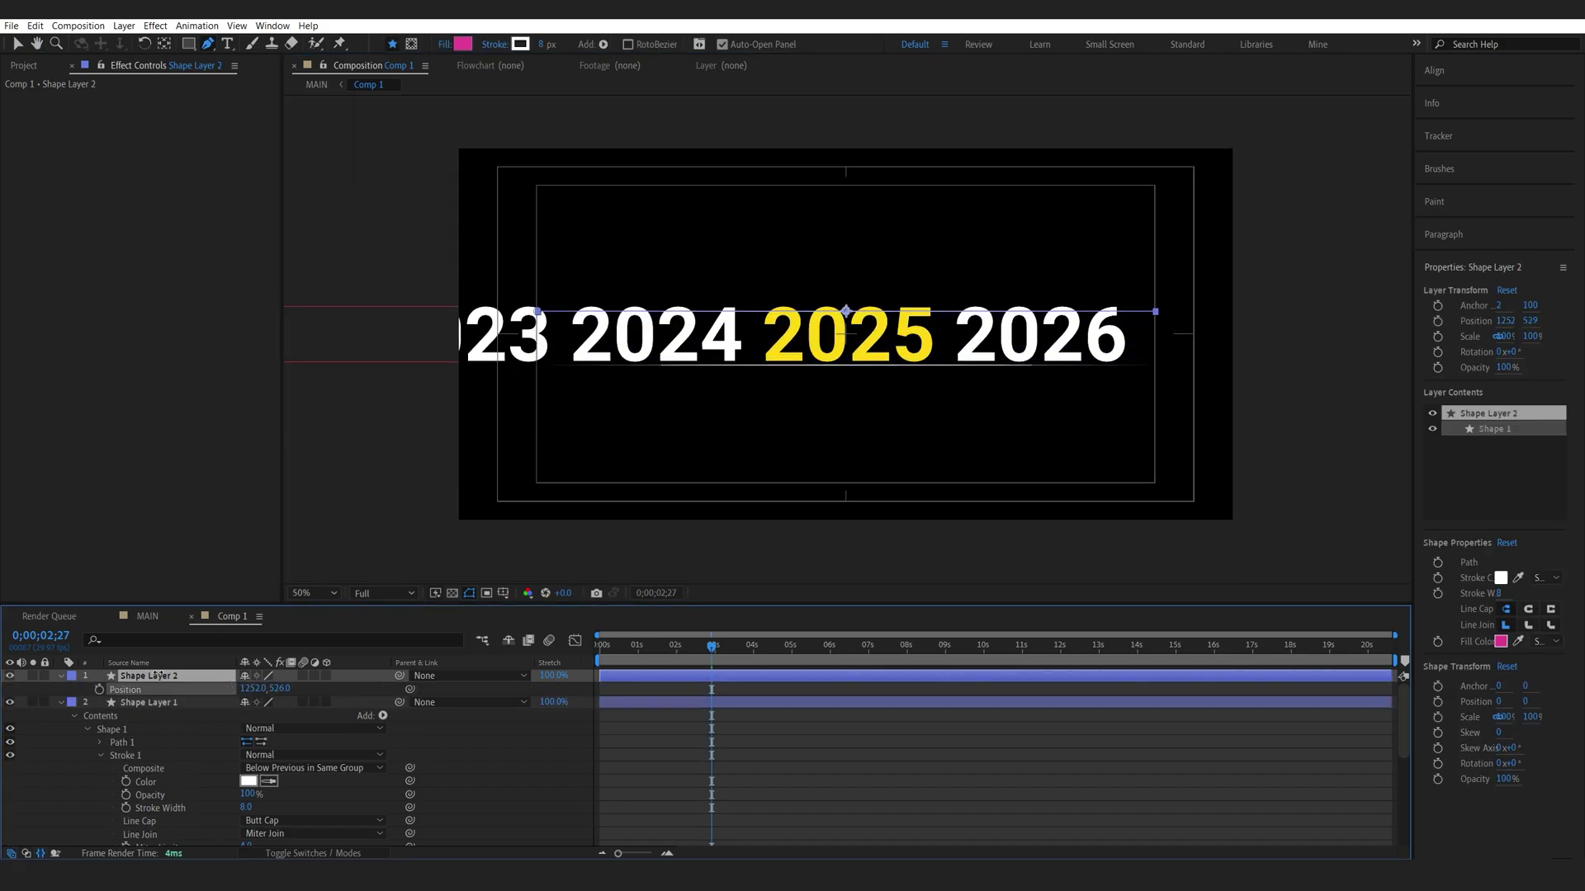
Preview the MAIN composition's year cylinder from the start.
left_click(148, 615)
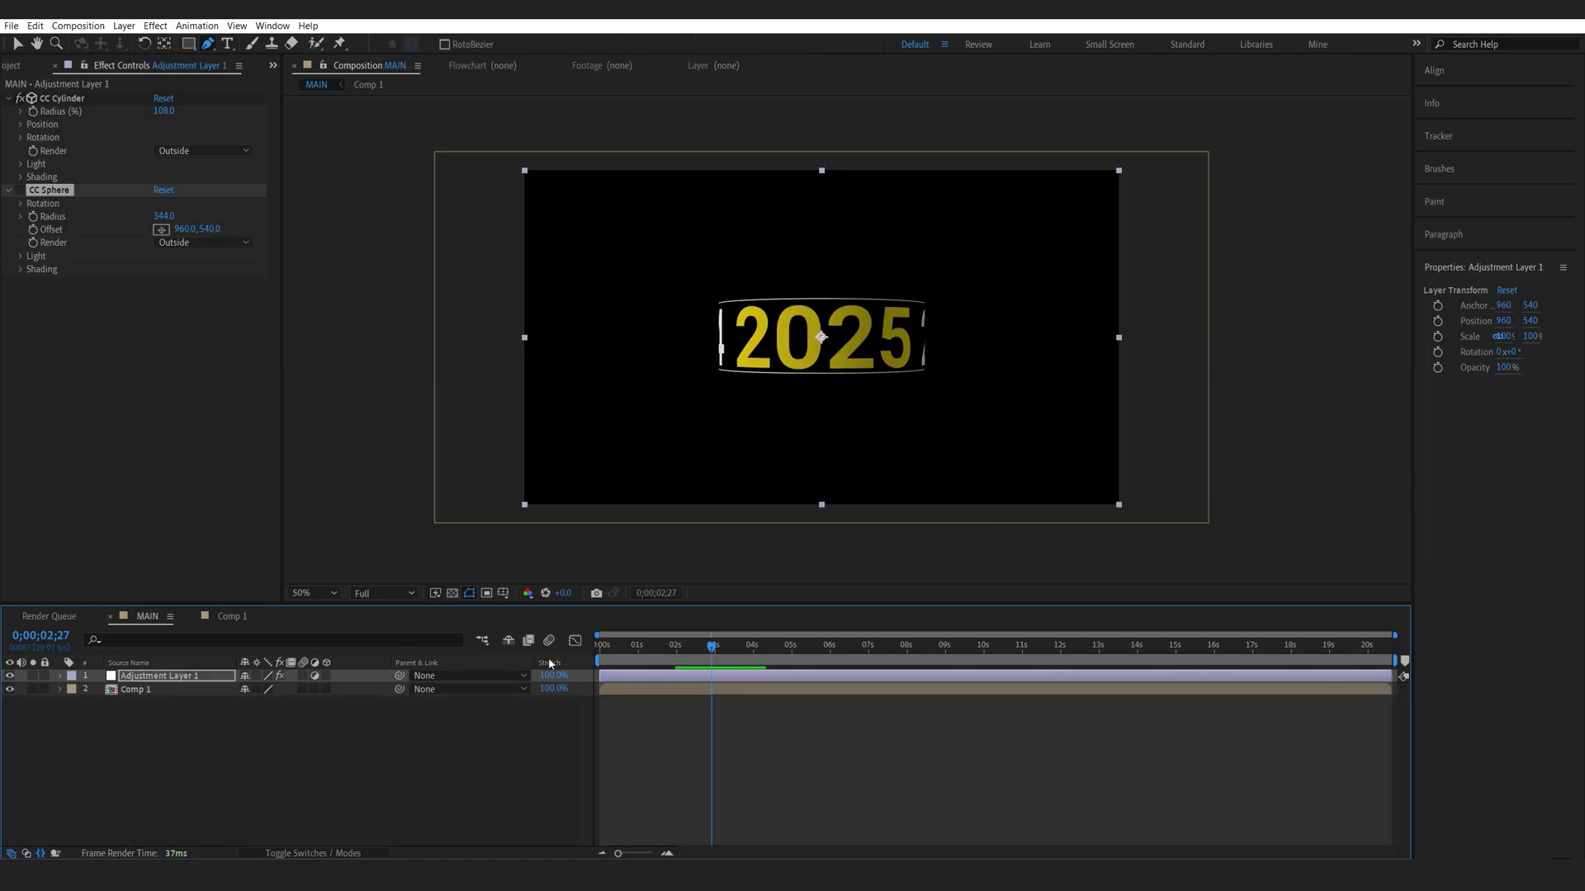
key("Home")
key("space")
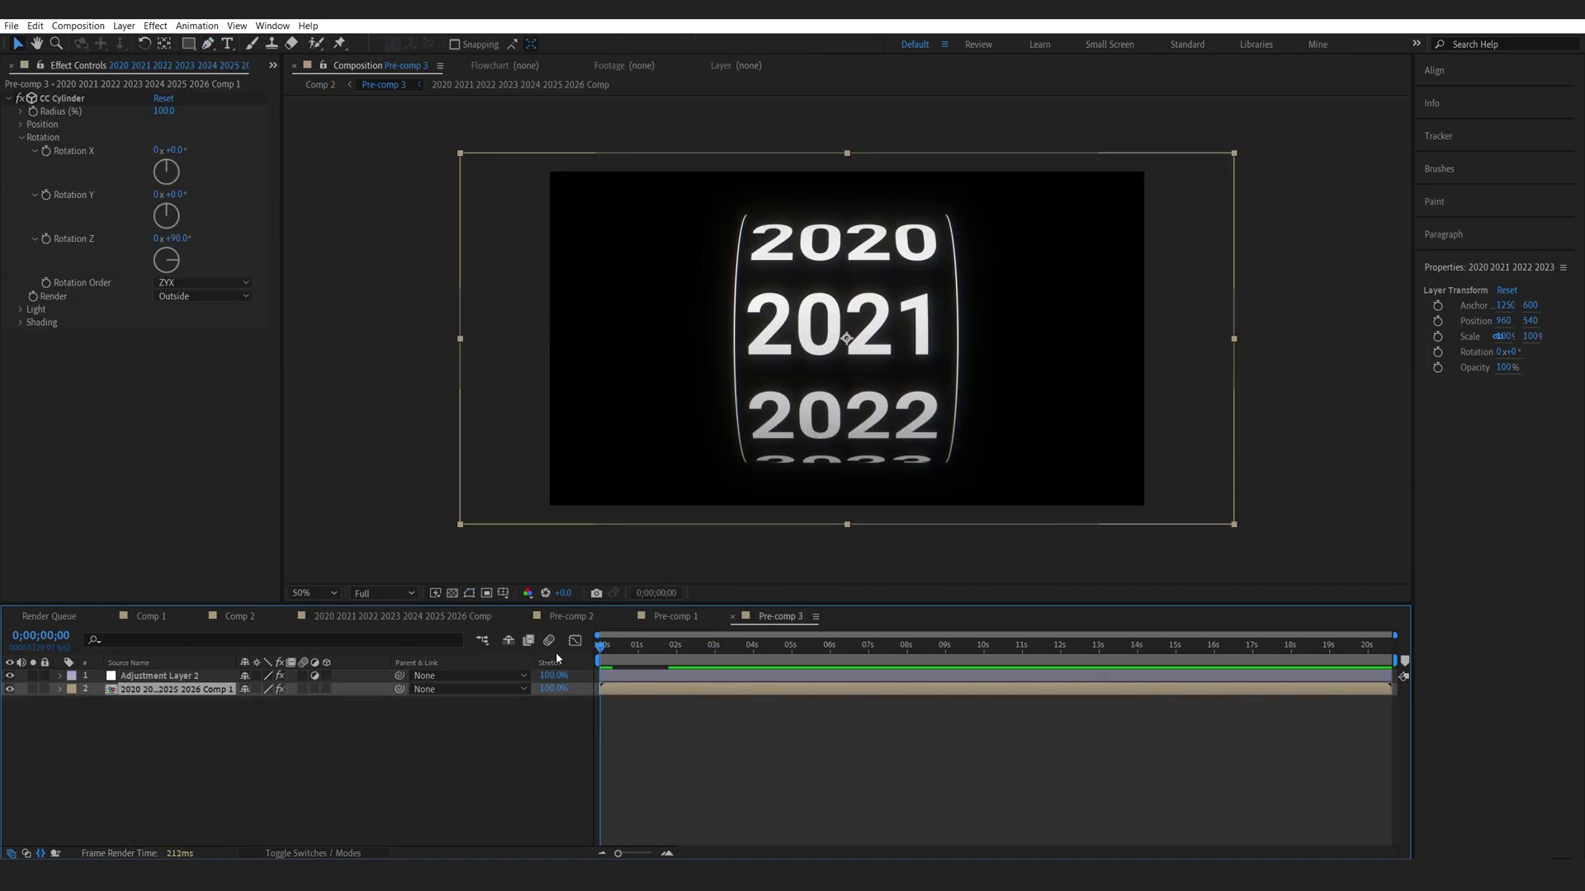
Preview the drum, try CC Cylinder Rotation Z at 0°, then undo back to 90°.
key("space")
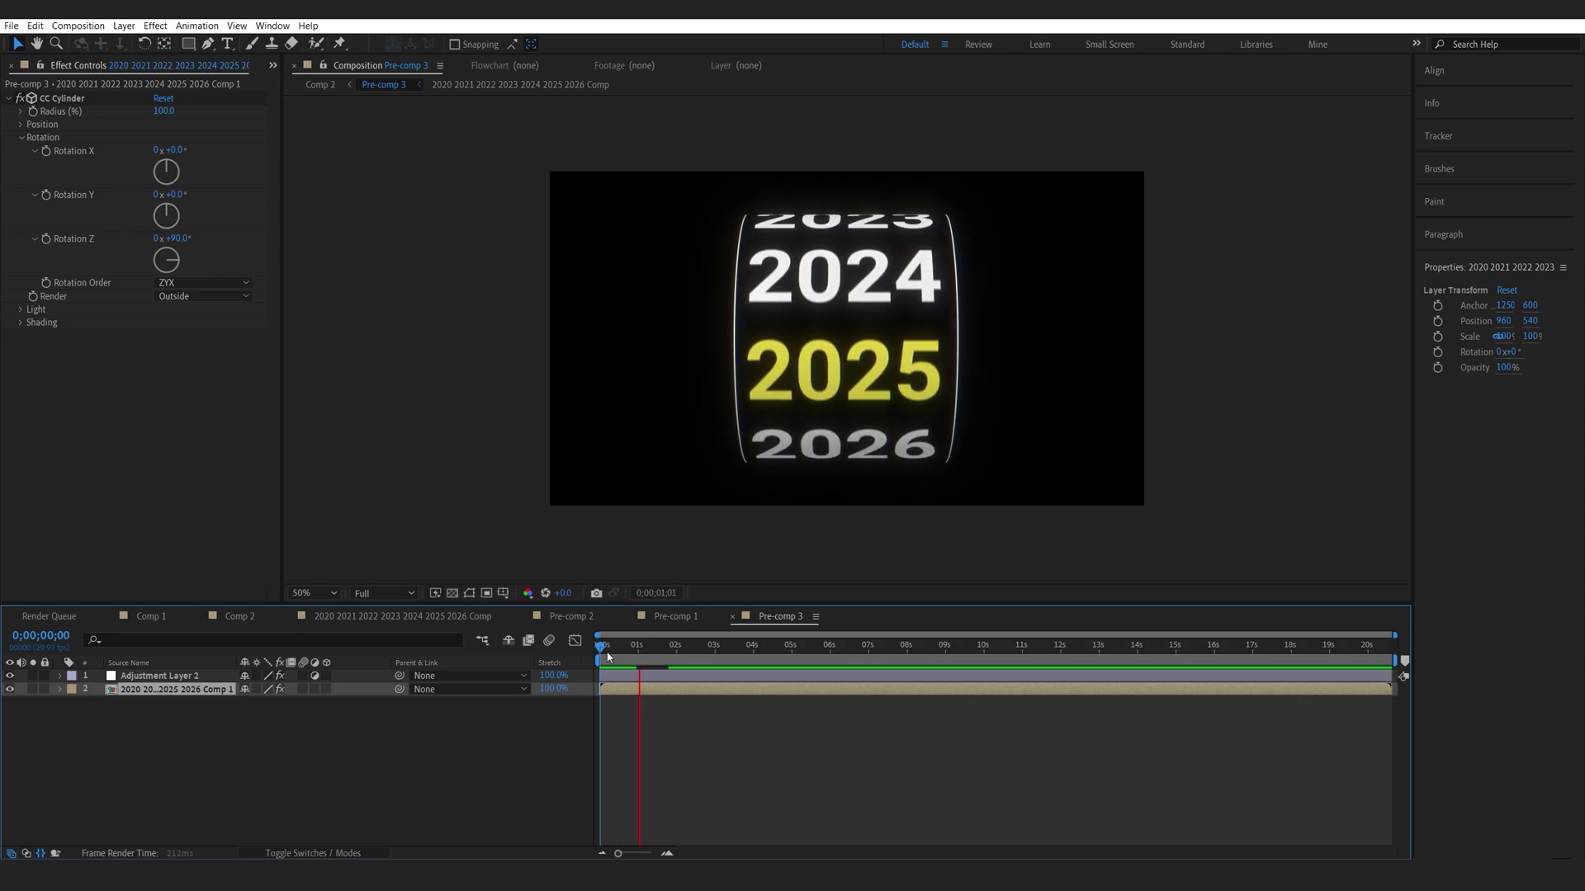
left_click(599, 652)
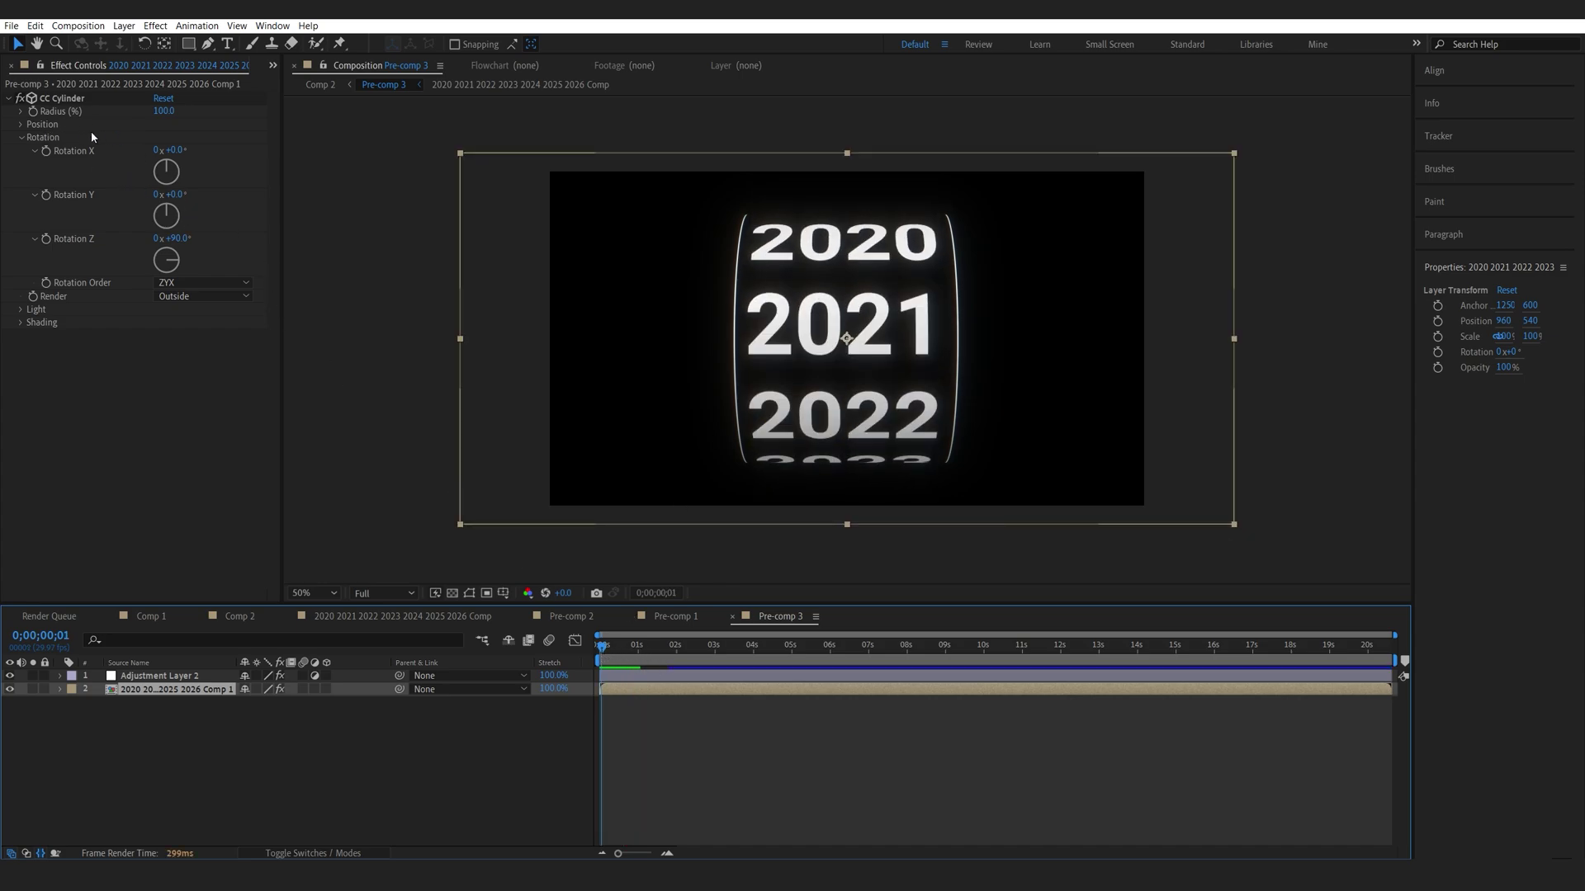
left_click(175, 238)
type("0")
key("Return")
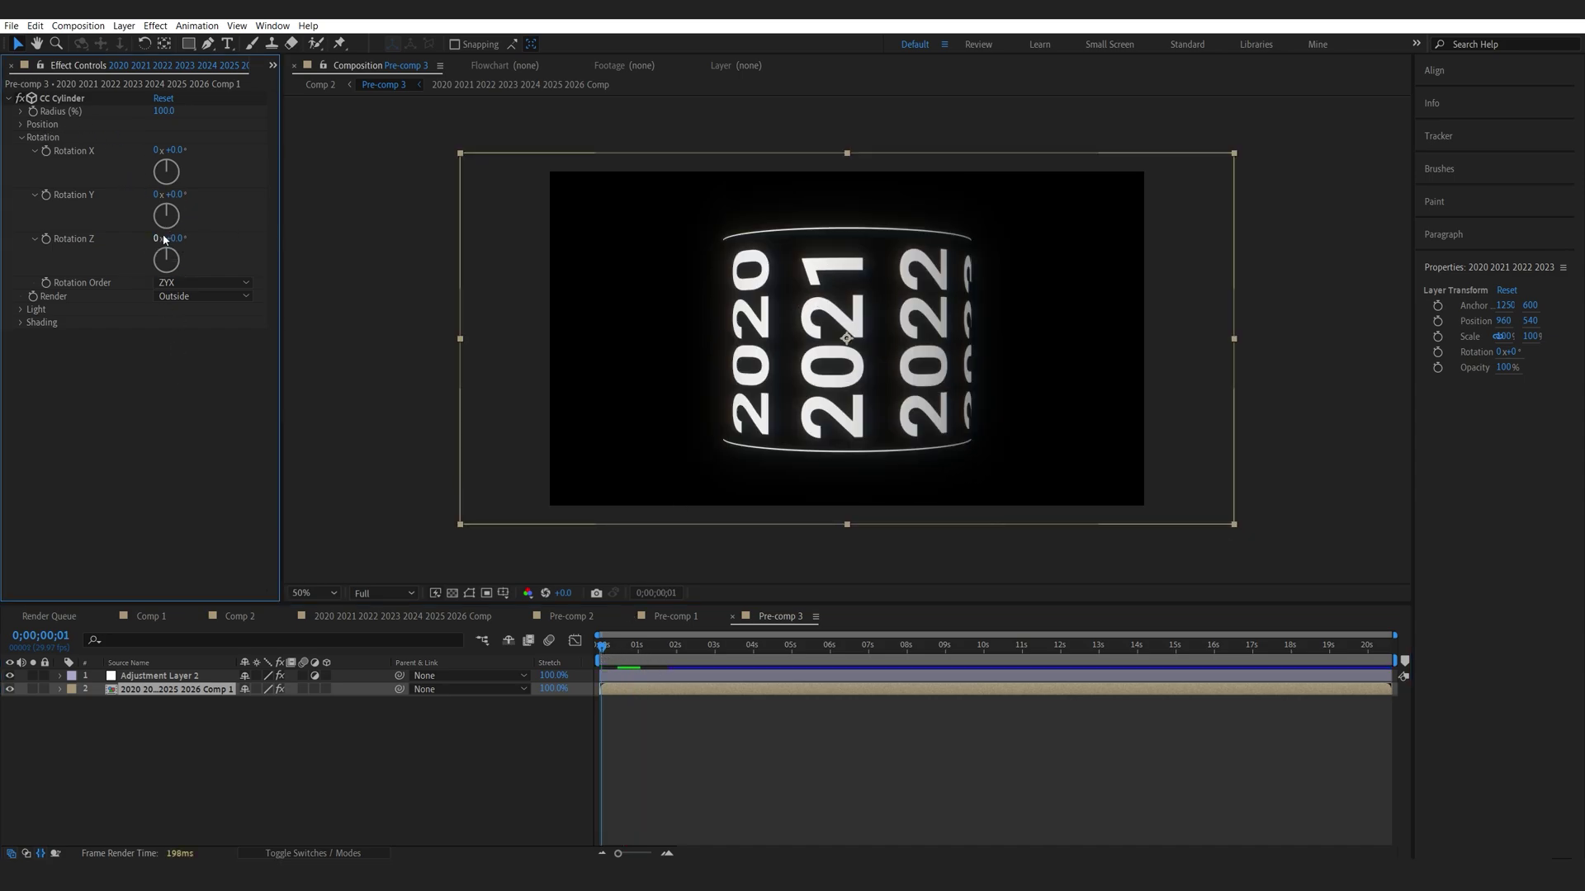
key("ctrl+z")
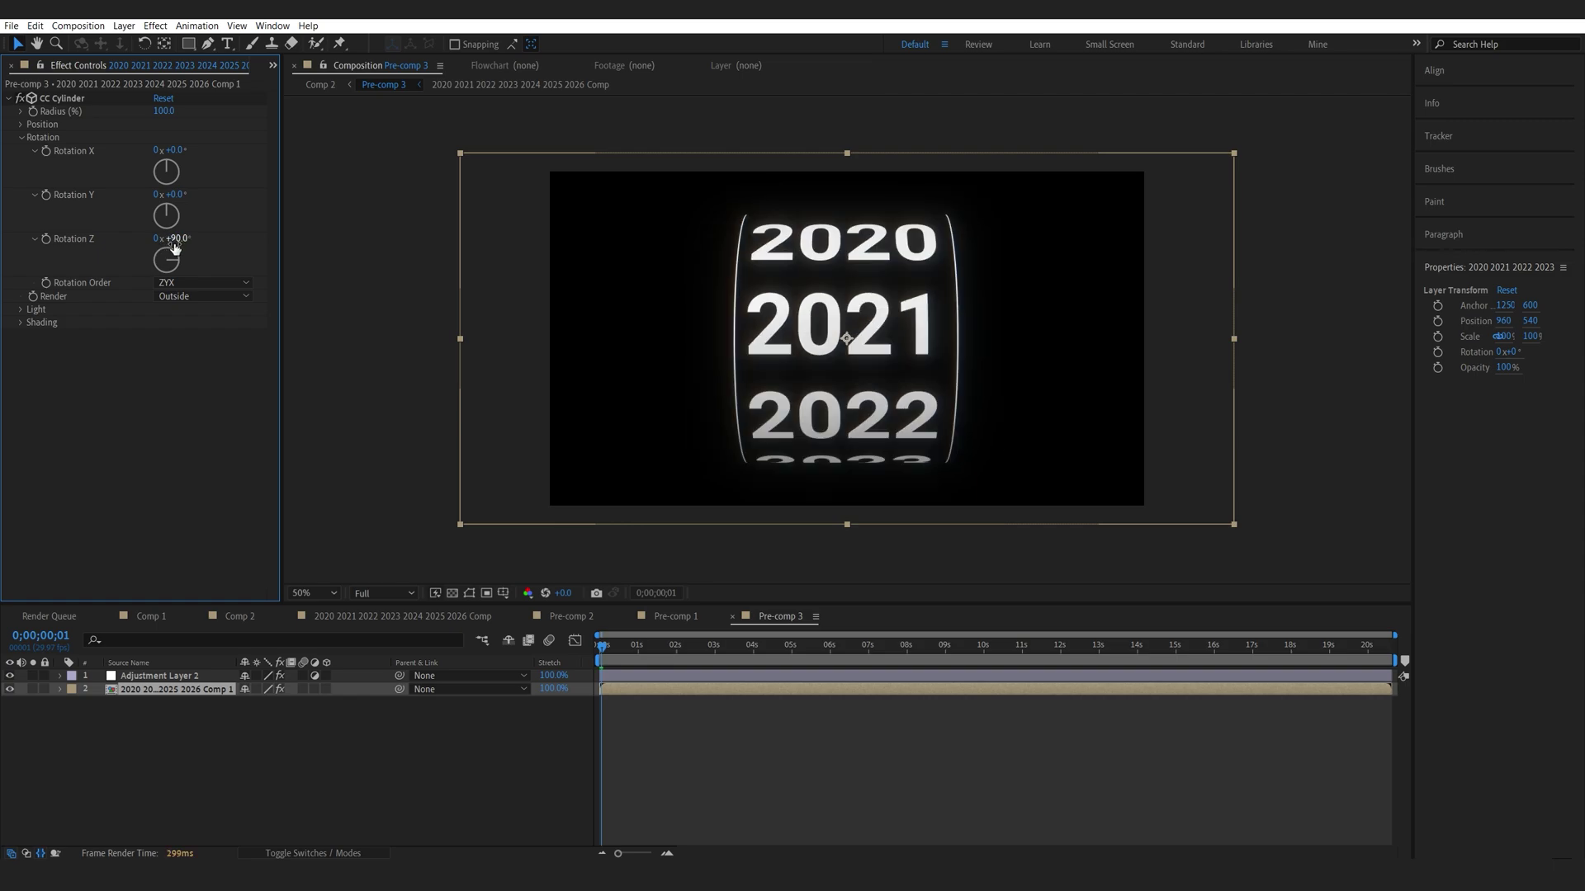
Preview the years precomp from frame one, then scrub Comp 2 to 1:15 showing yellow 2025.
left_click(144, 692)
double_click(143, 689)
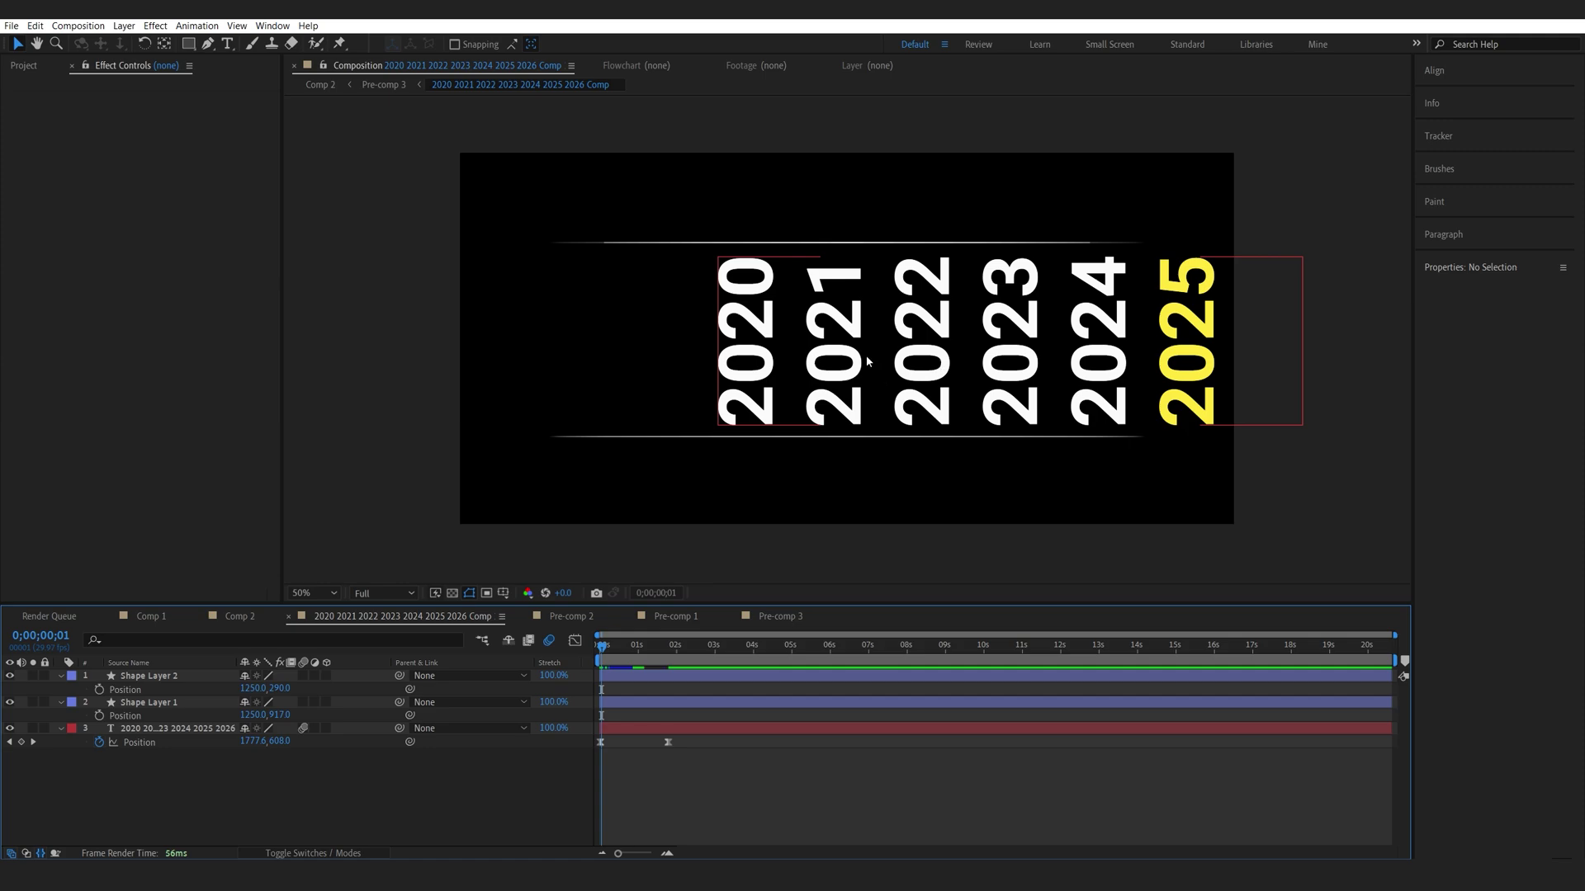
key("Page_Up")
key("space")
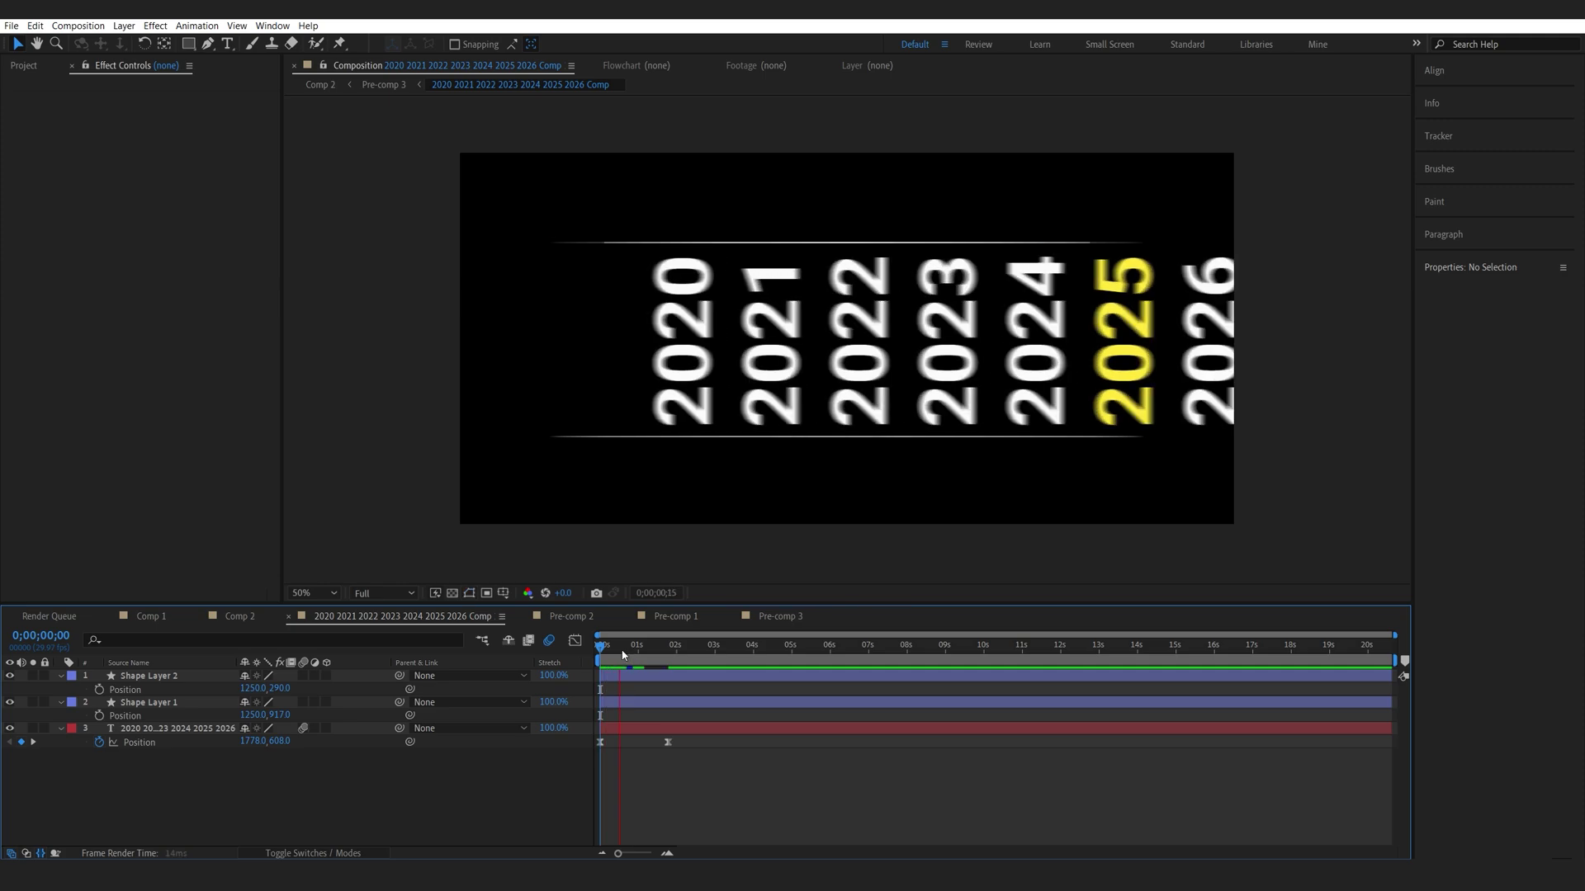
key("space")
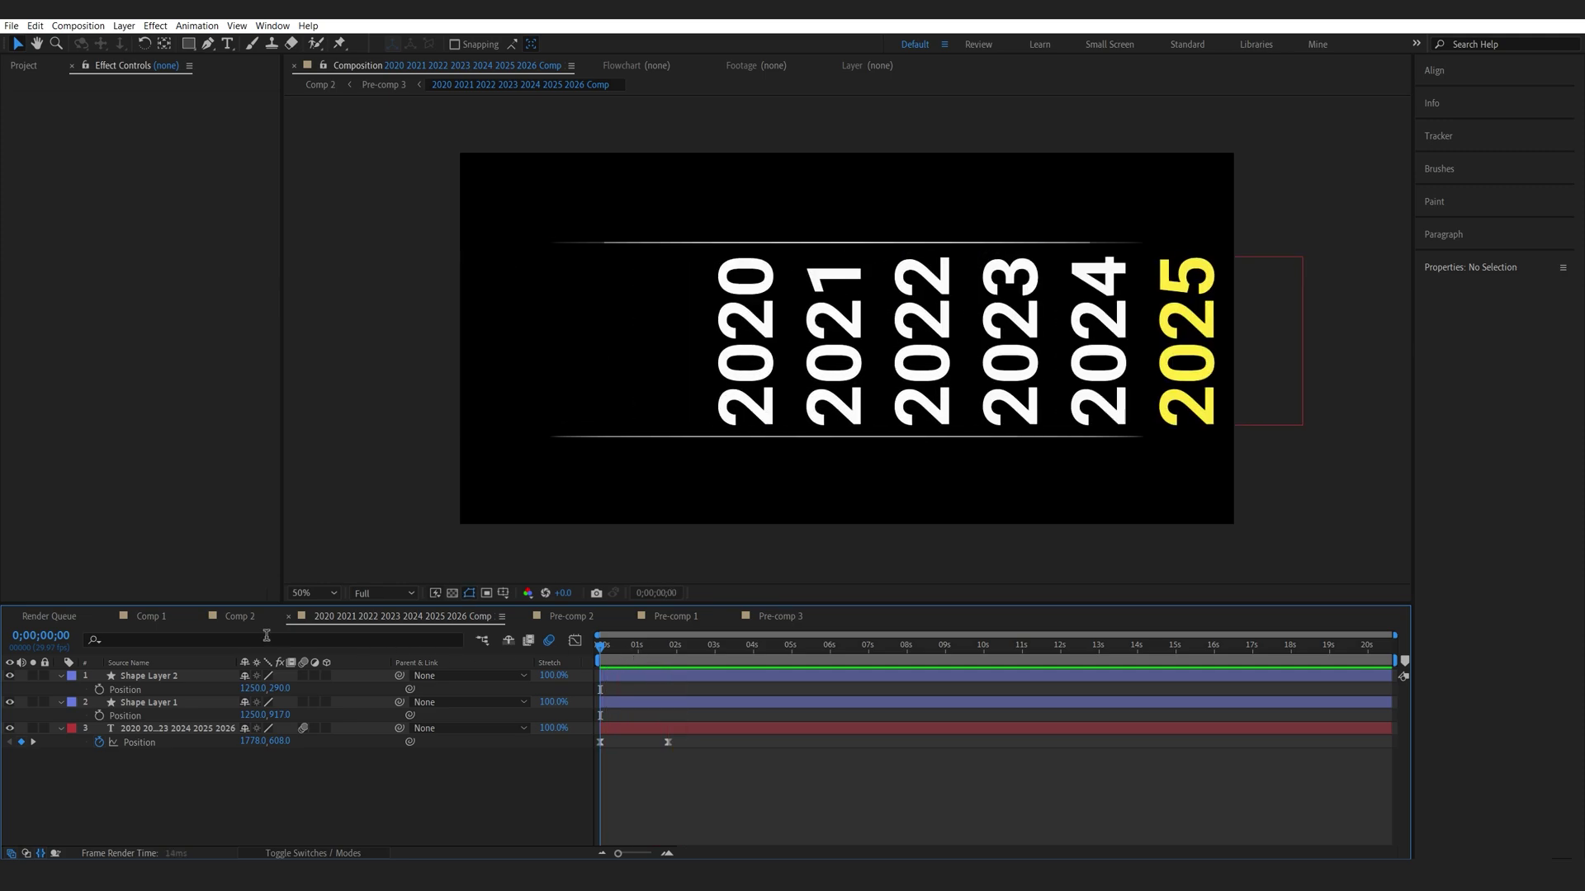
left_click(232, 615)
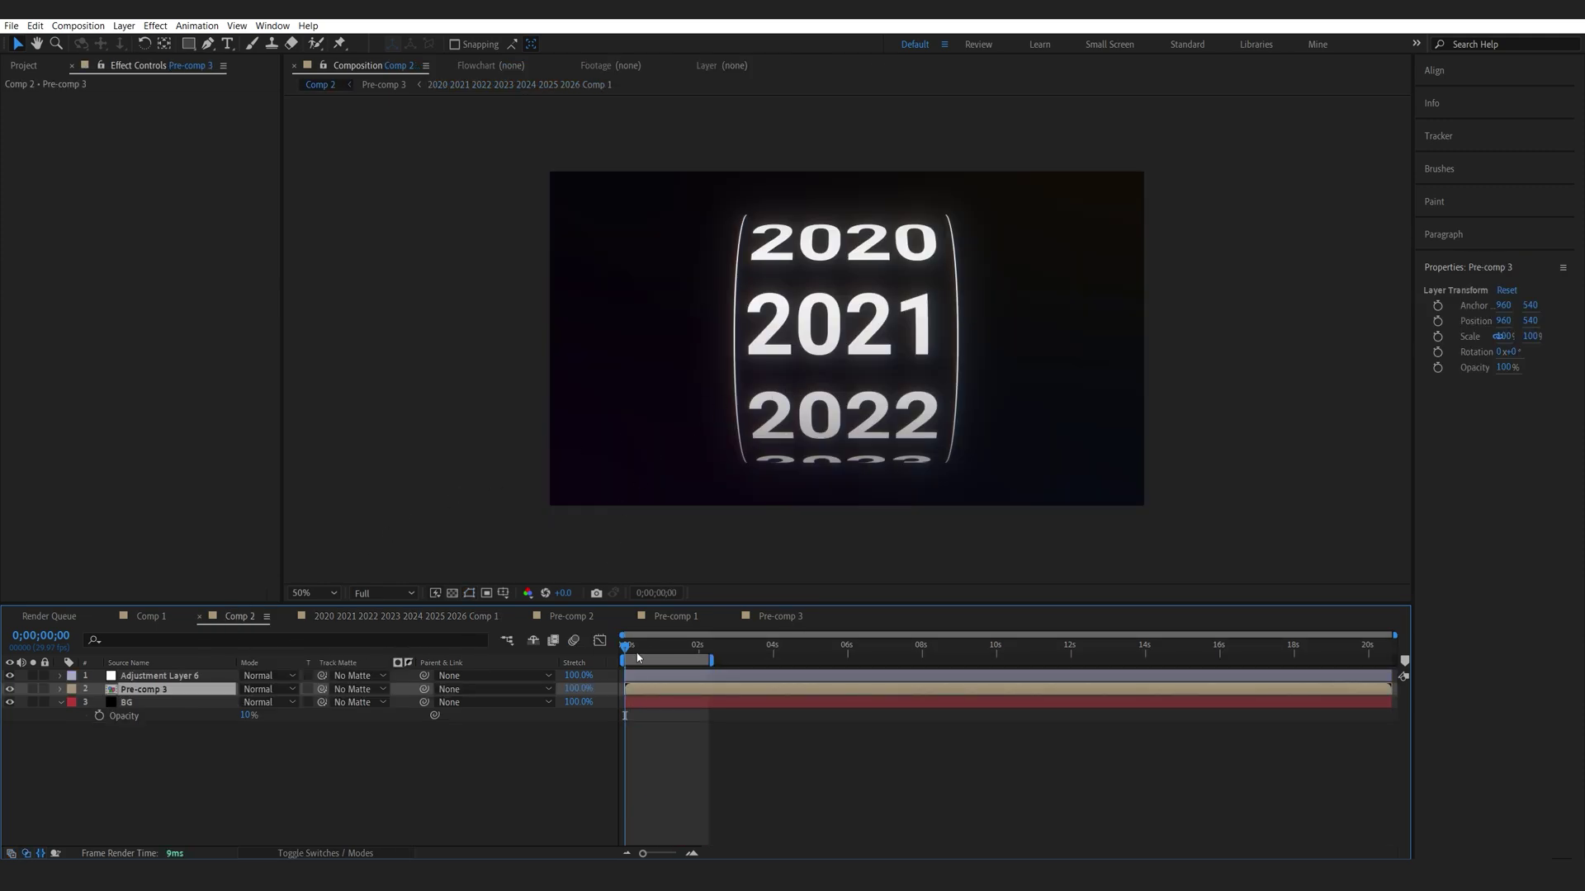
left_click_drag(637, 656, 682, 650)
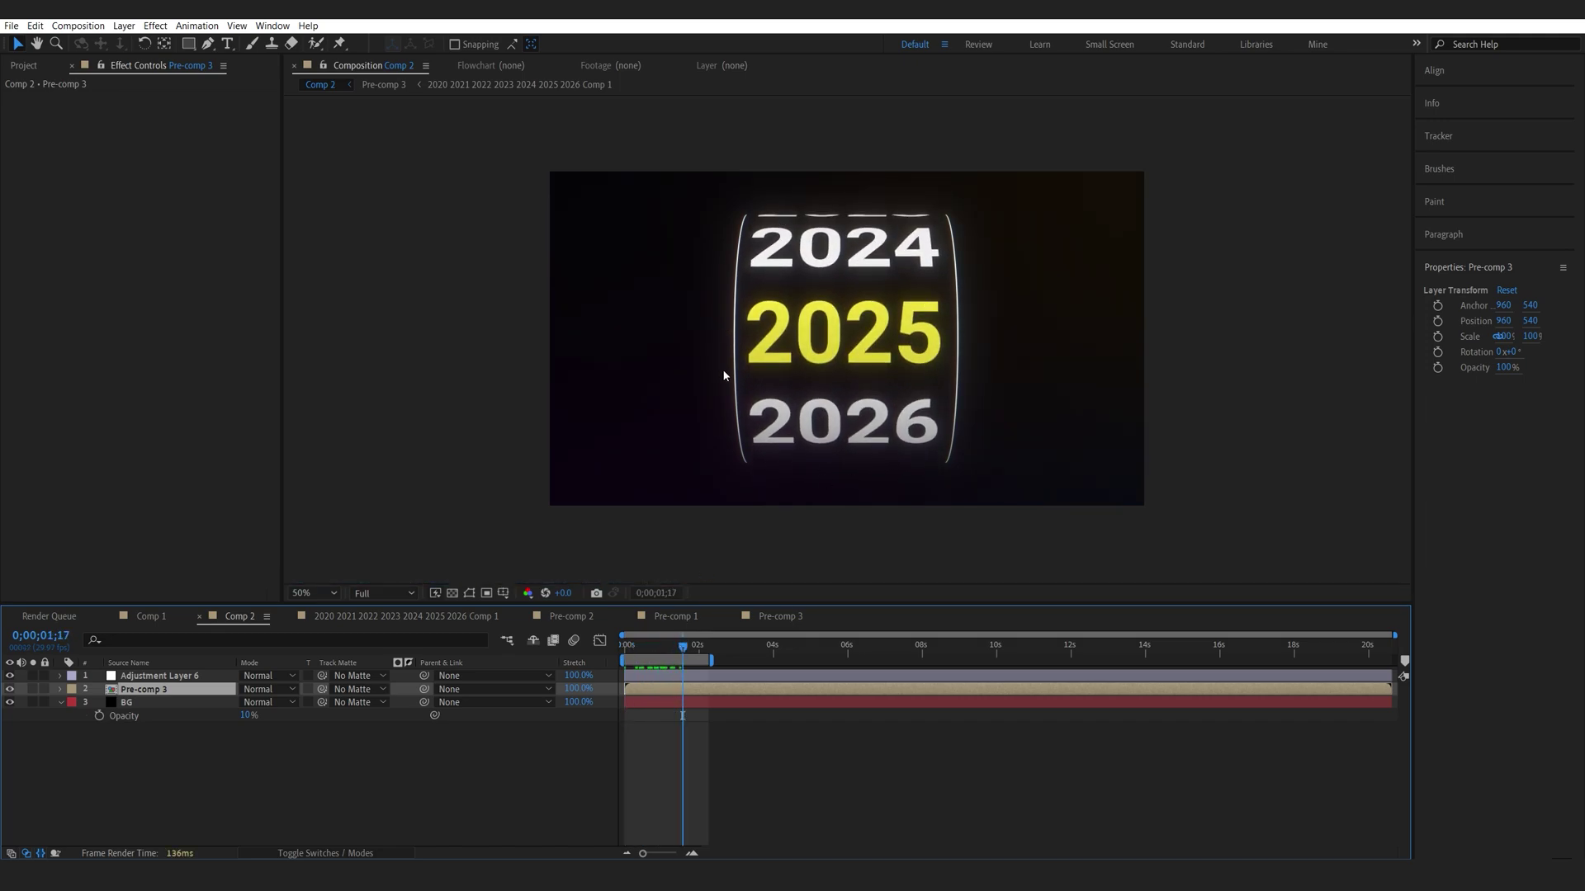